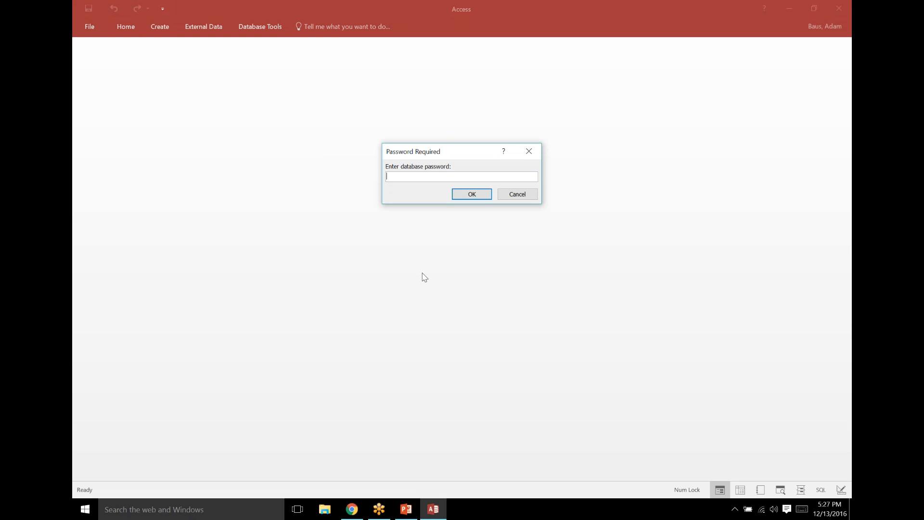
- Unlock the database by entering the database password
type("*****")
key("Return")
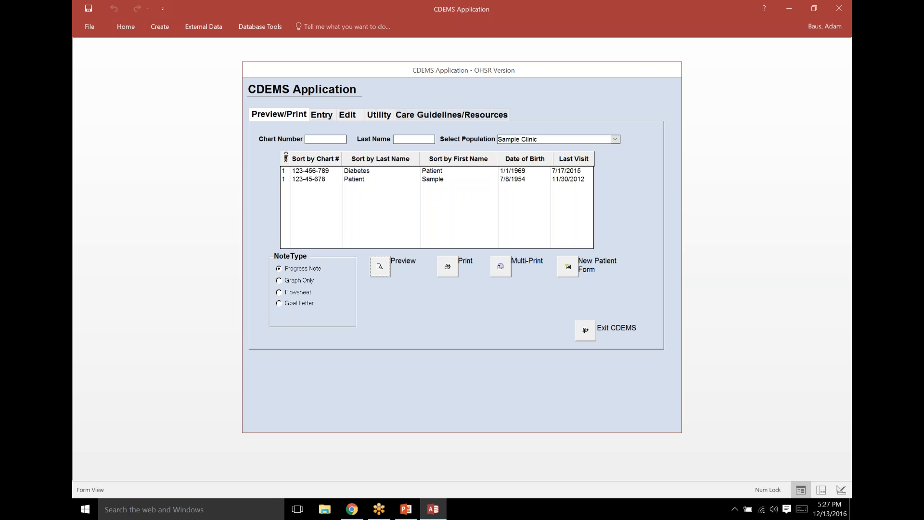
- Review the diagnoses, medications, services, labs and measures related to DM-2 in the Setup Wizard, and close it
left_click(380, 119)
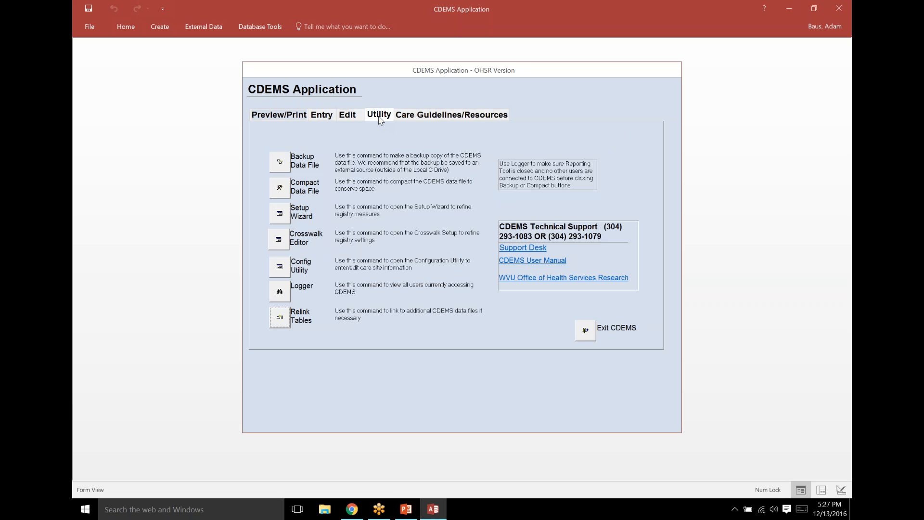
left_click(279, 215)
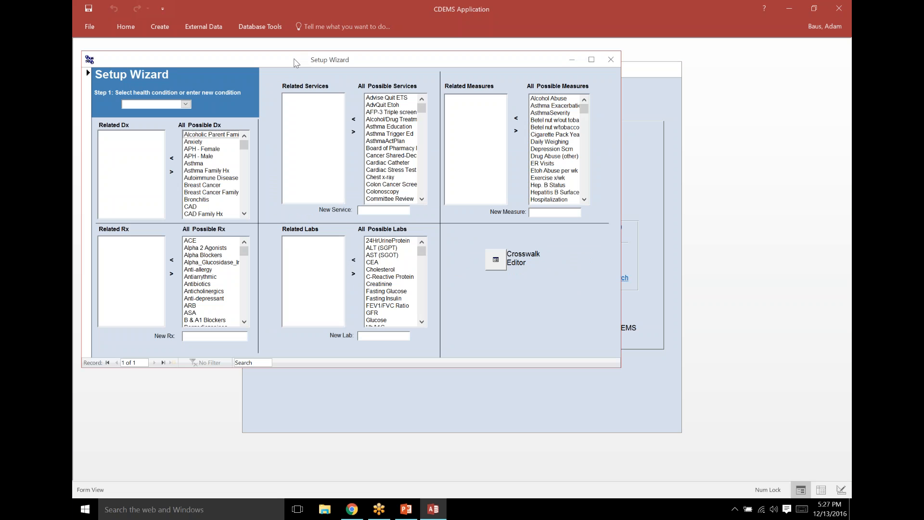
left_click_drag(296, 62, 362, 68)
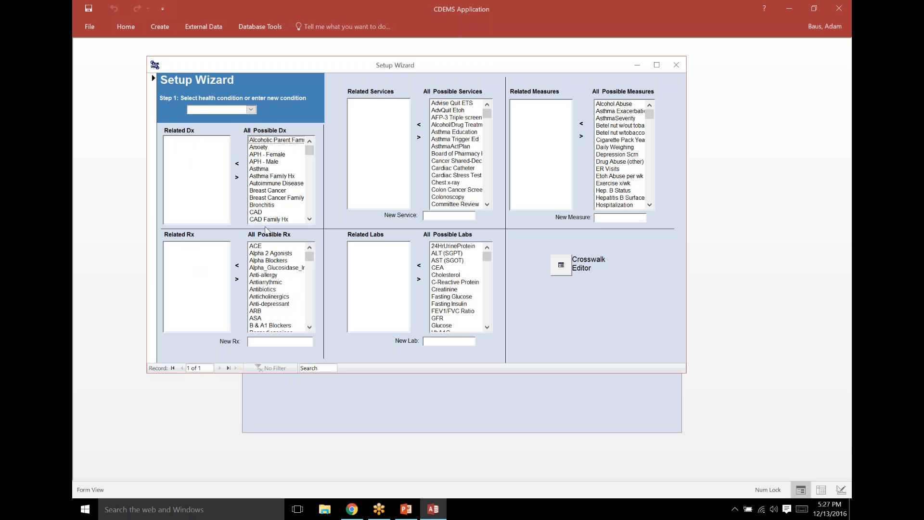
left_click(251, 110)
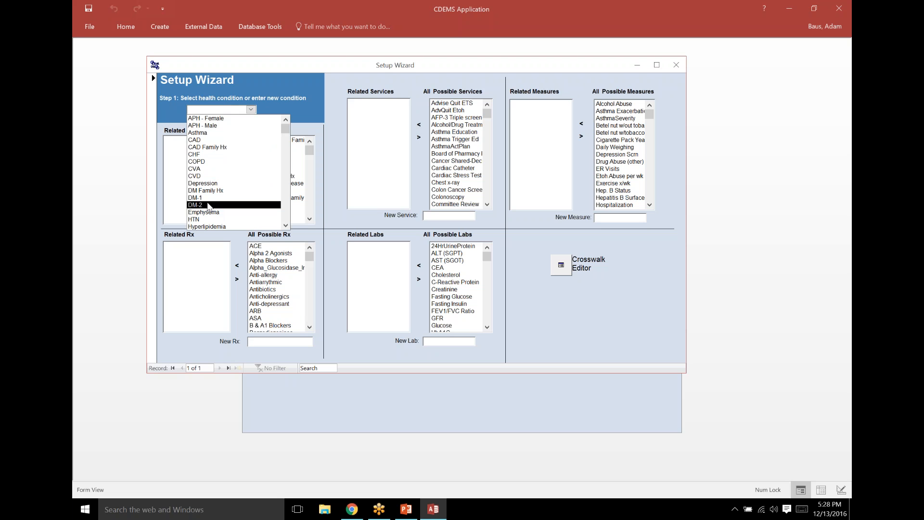
left_click(208, 206)
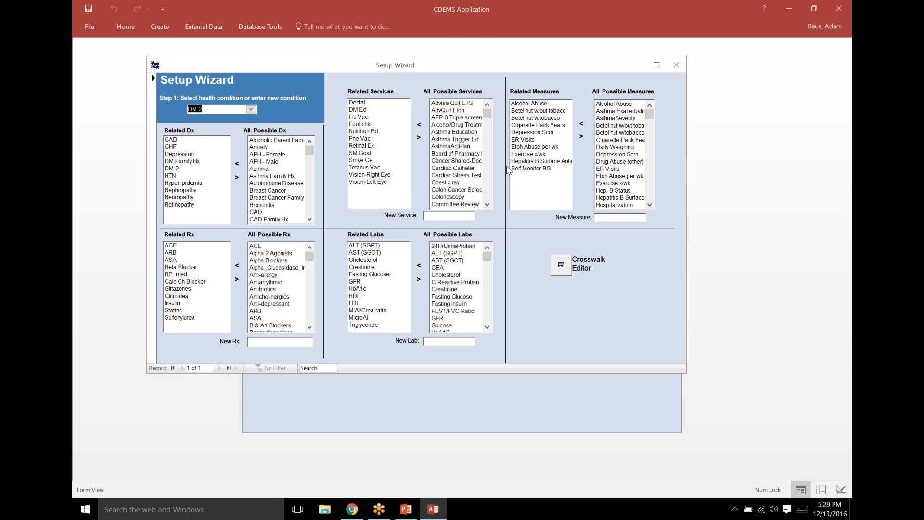
left_click(683, 70)
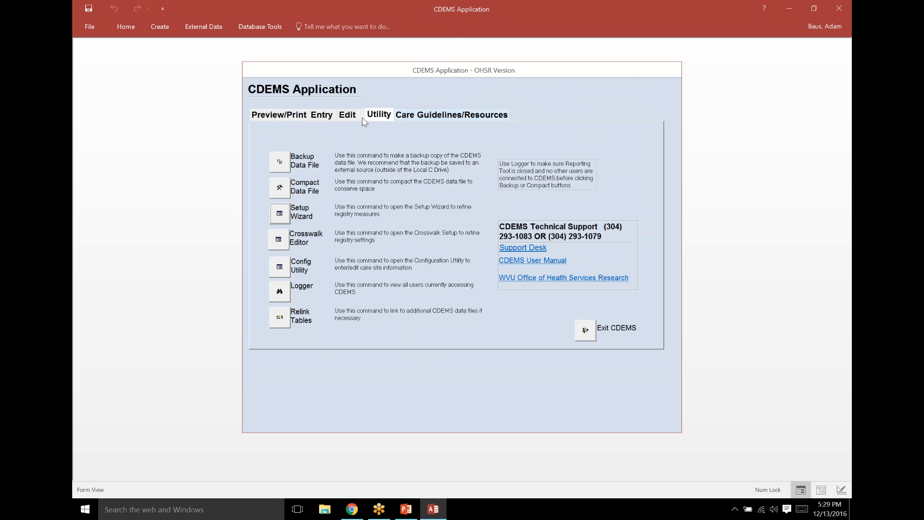
- Preview the Progress Note of the first patient in the Sample Clinic list at full size, and close the preview windows
left_click(296, 117)
left_click(385, 171)
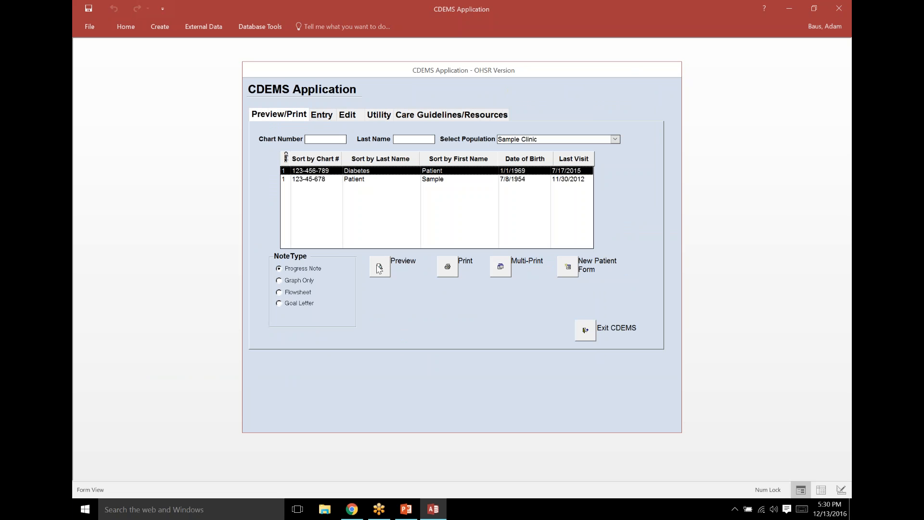
left_click(380, 268)
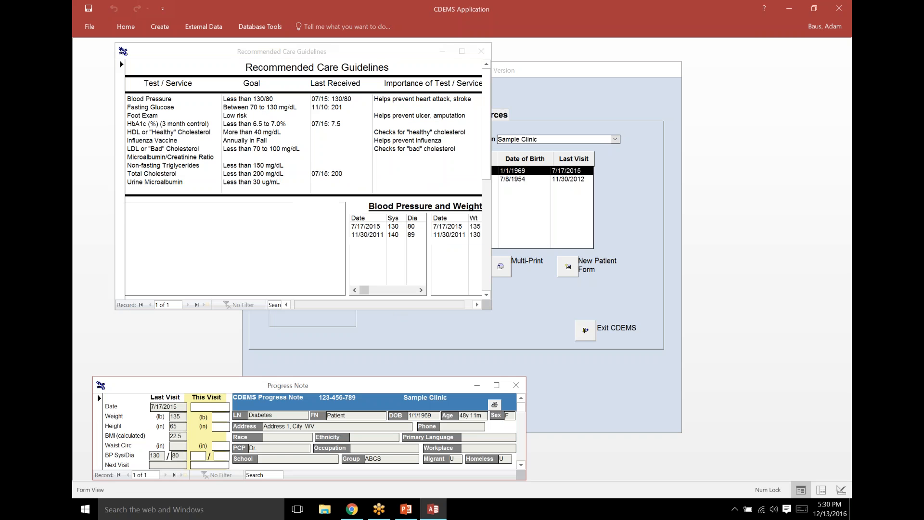
left_click(499, 389)
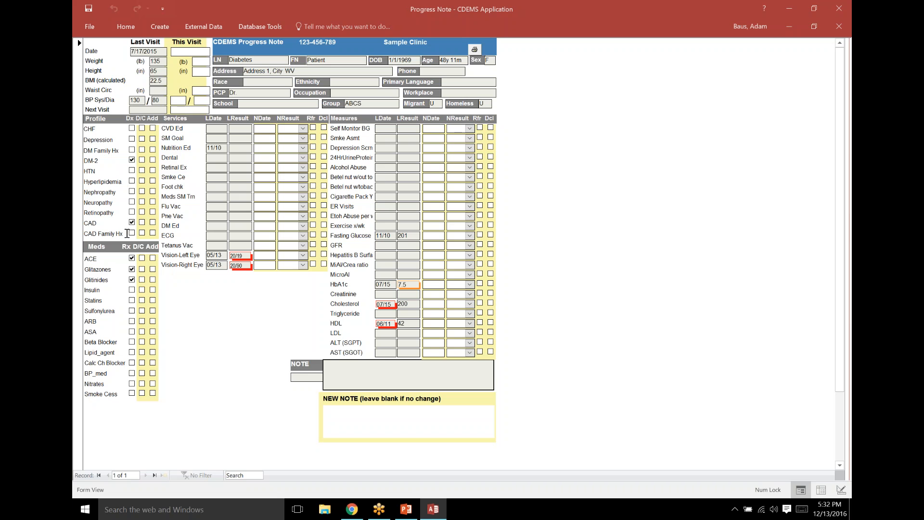
left_click(841, 30)
left_click(840, 28)
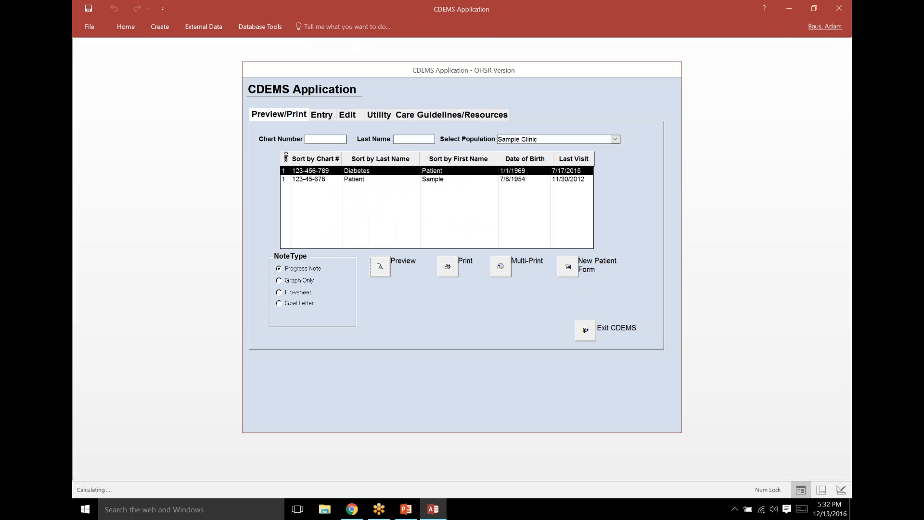
- Delete the CAD condition from the selected patient's conditions and close the conditions form
left_click(356, 120)
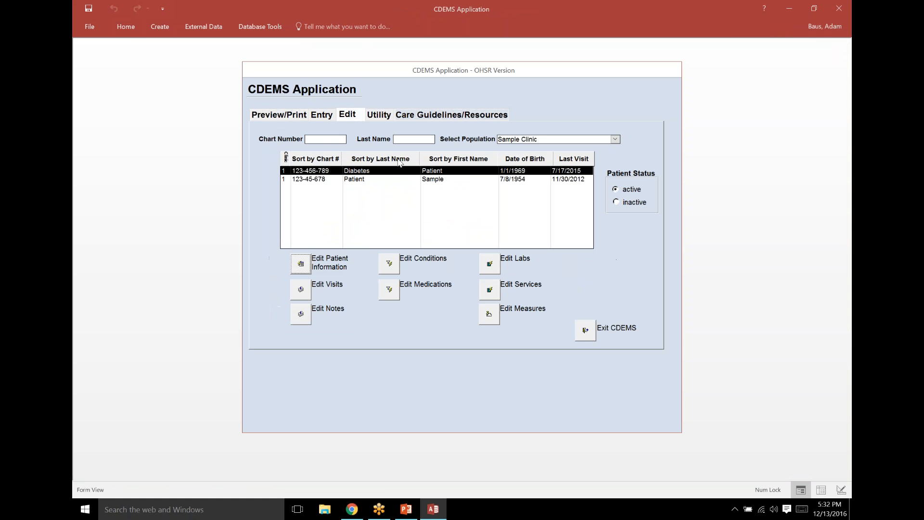
left_click(389, 263)
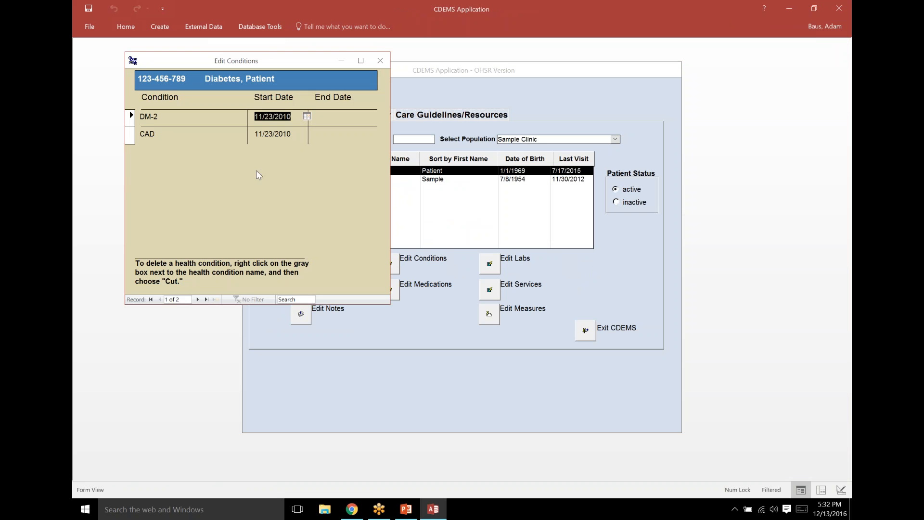
left_click(130, 135)
right_click(131, 135)
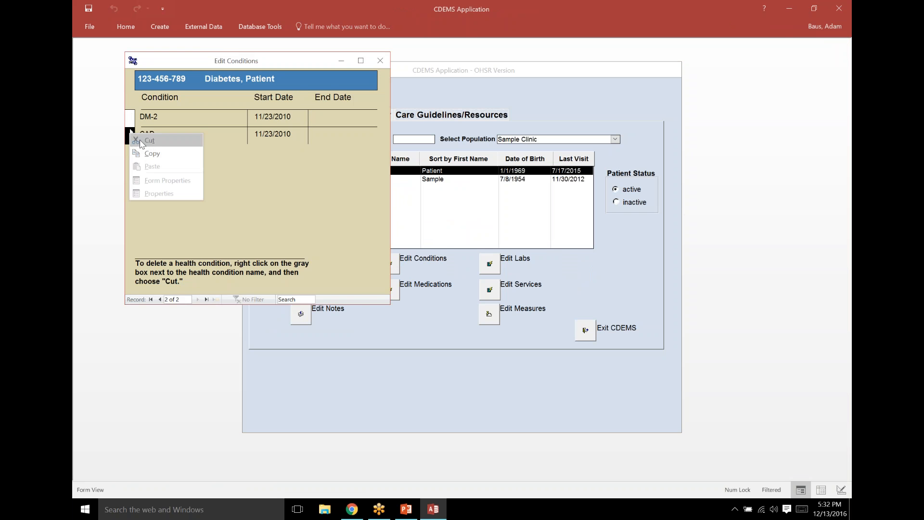
left_click(139, 140)
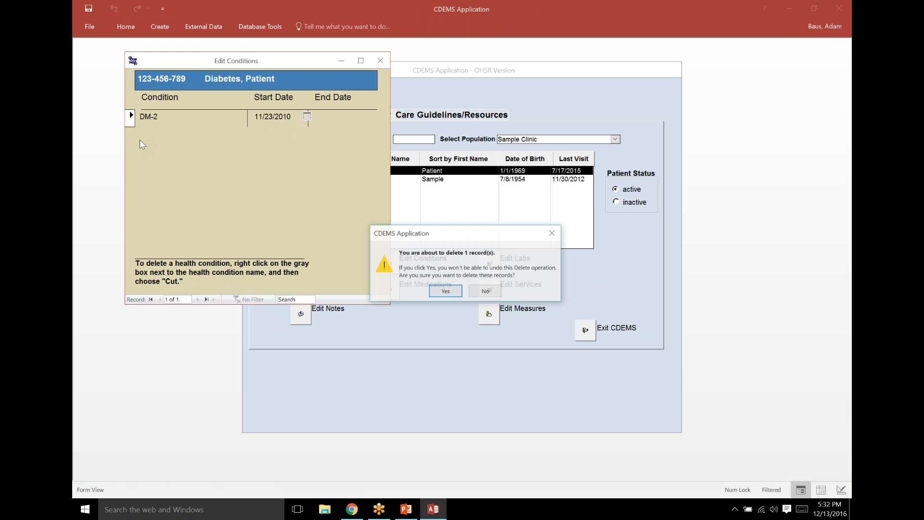
left_click(446, 291)
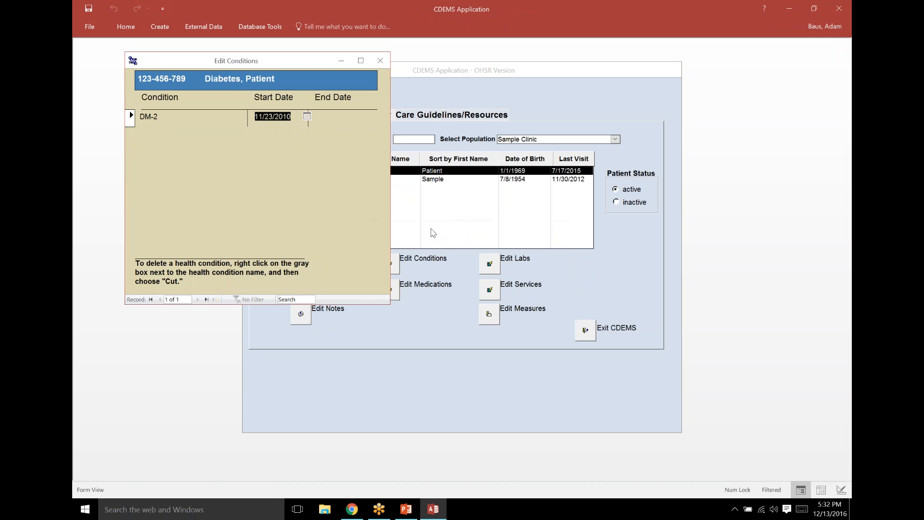
left_click(380, 61)
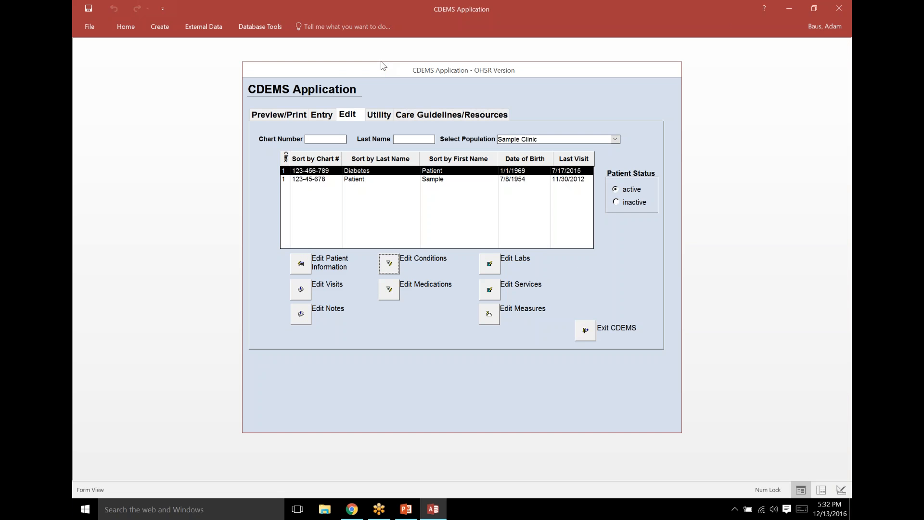
- Remove ASA from the related medications of the DM-2 condition in the Setup Wizard
left_click(379, 118)
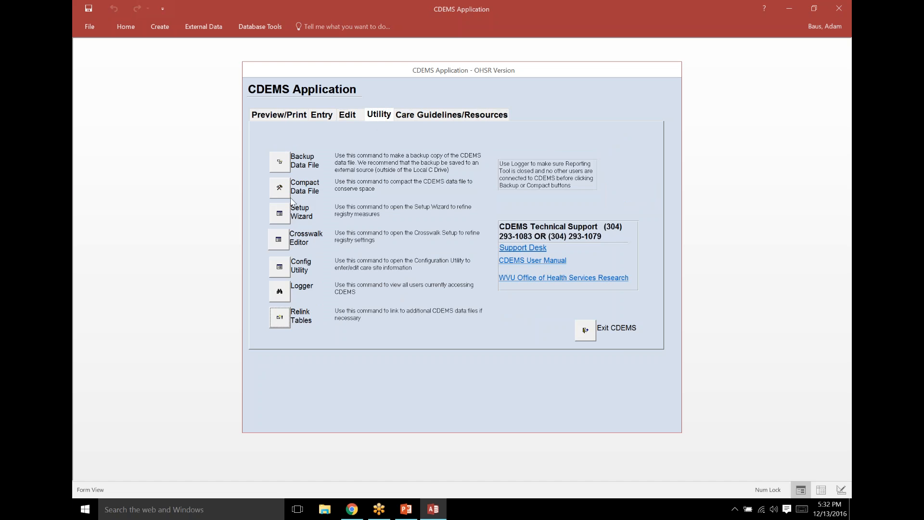
left_click(283, 216)
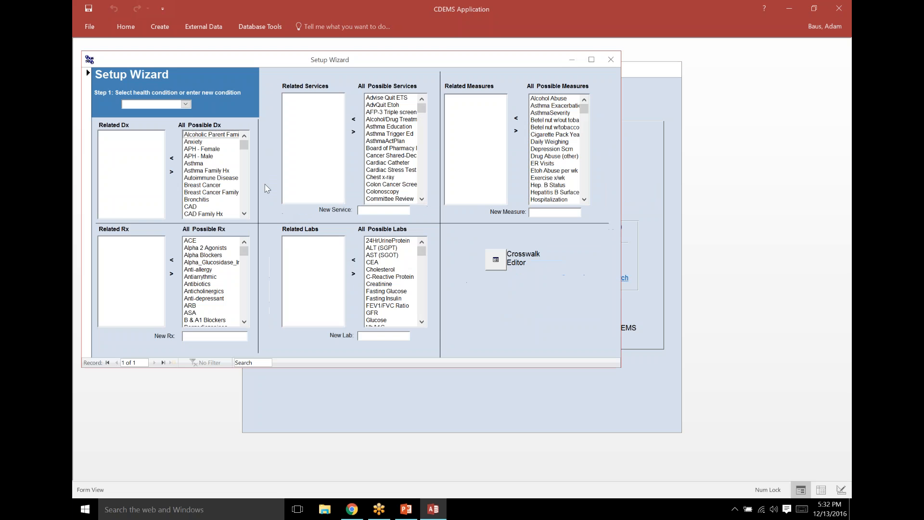
left_click(185, 104)
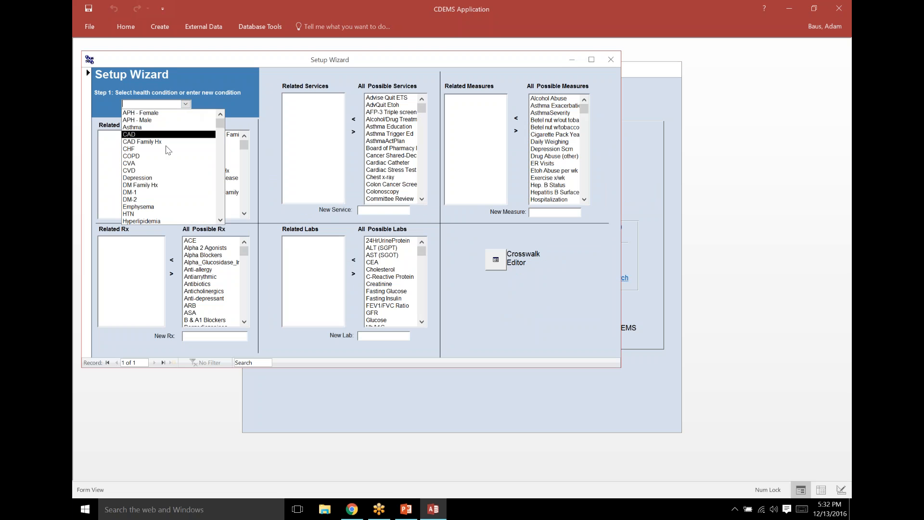
left_click(150, 199)
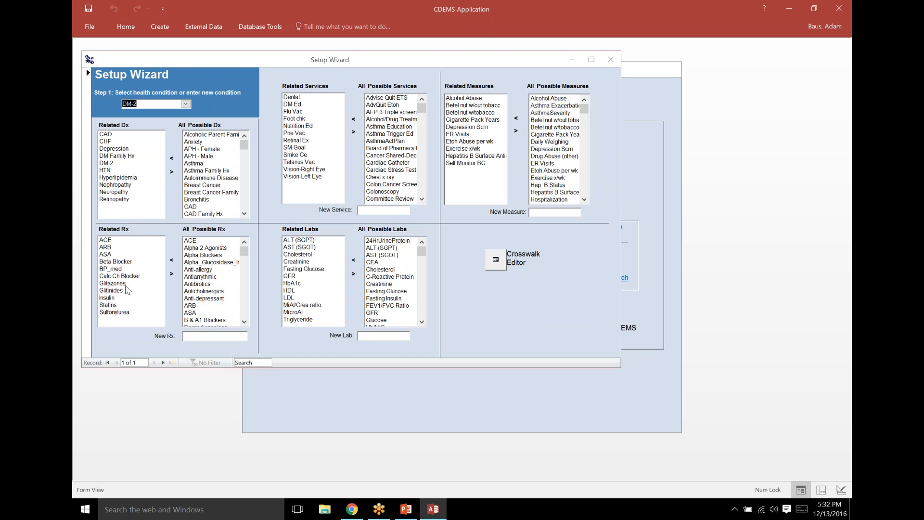
left_click(111, 255)
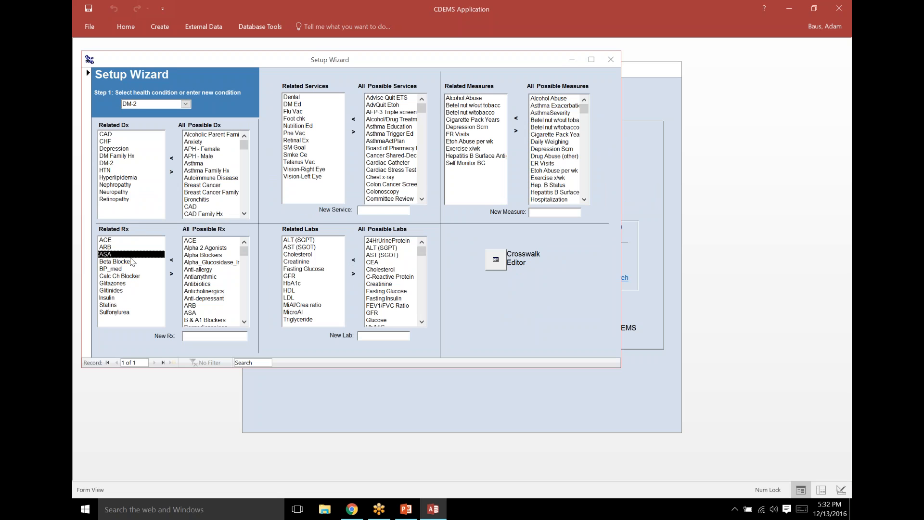
left_click(172, 274)
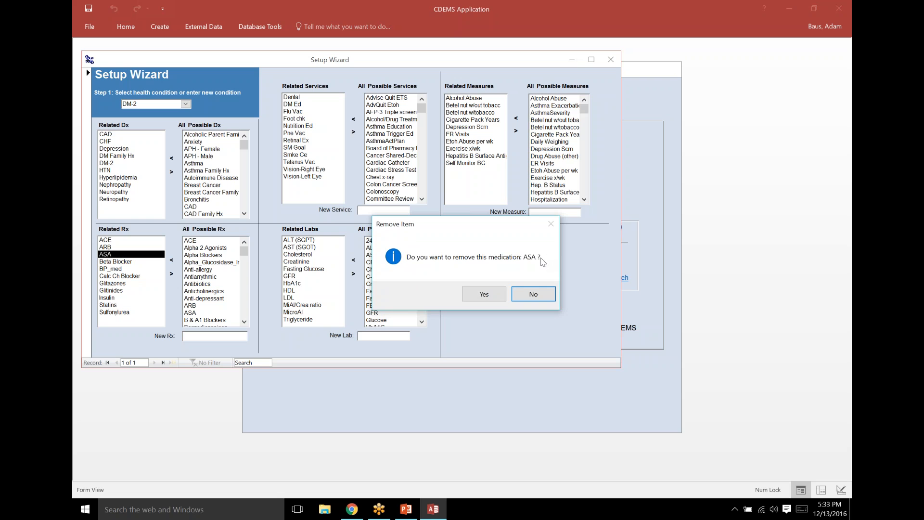
left_click(484, 294)
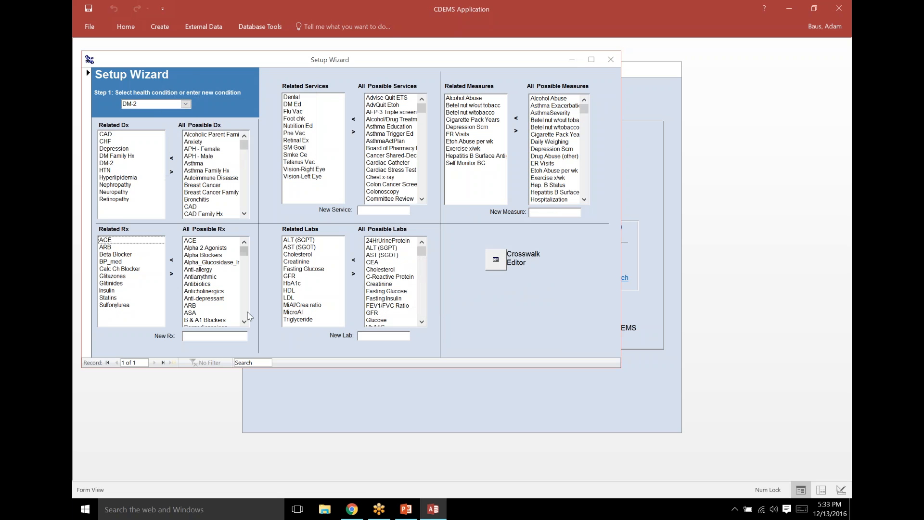
- Remove Beta Blocker, Calc Ch Blocker and Glitazones from the medications related to DM-2
left_click(196, 313)
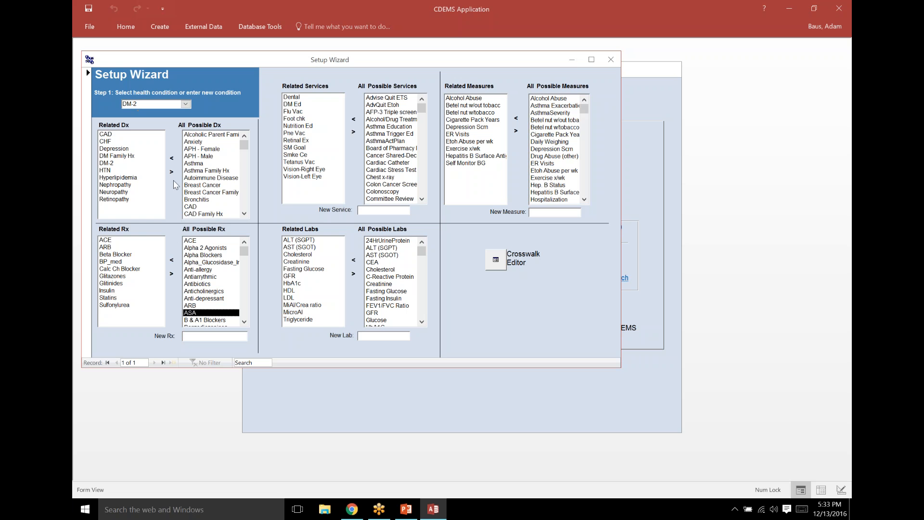
left_click(122, 256)
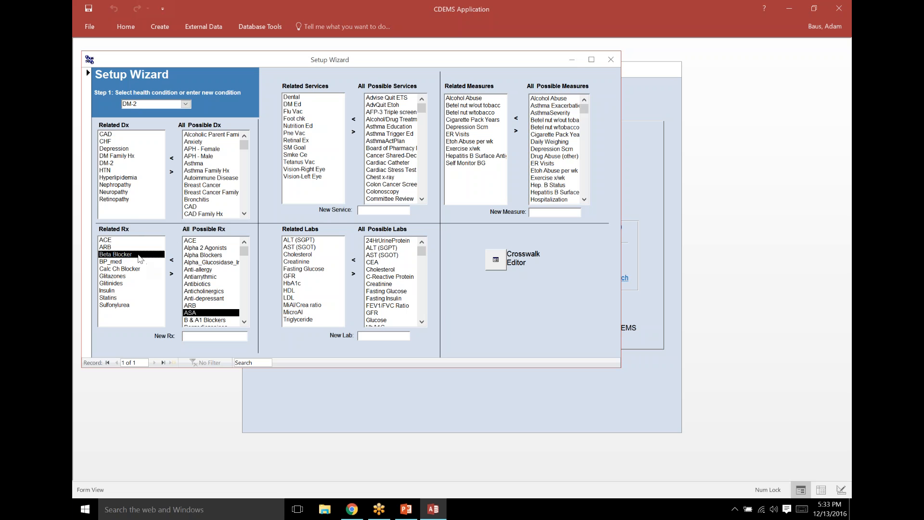
double_click(140, 259)
left_click(493, 295)
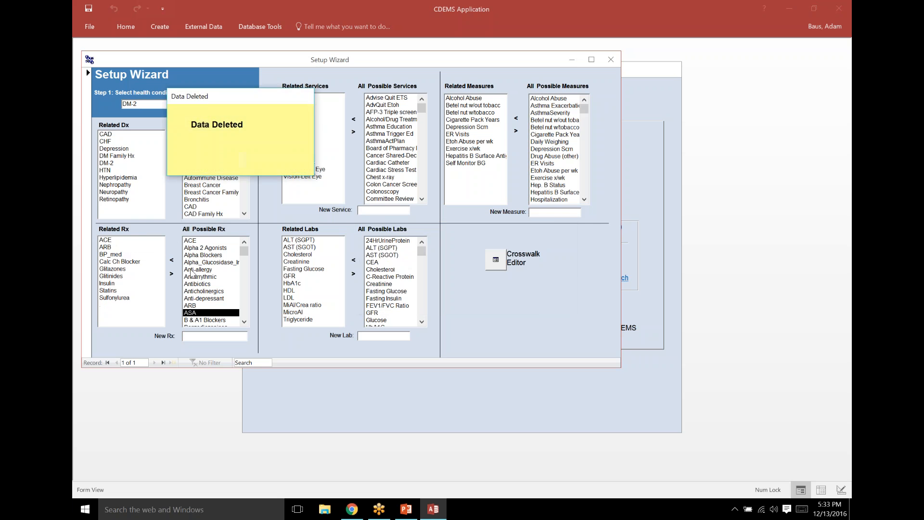
double_click(132, 261)
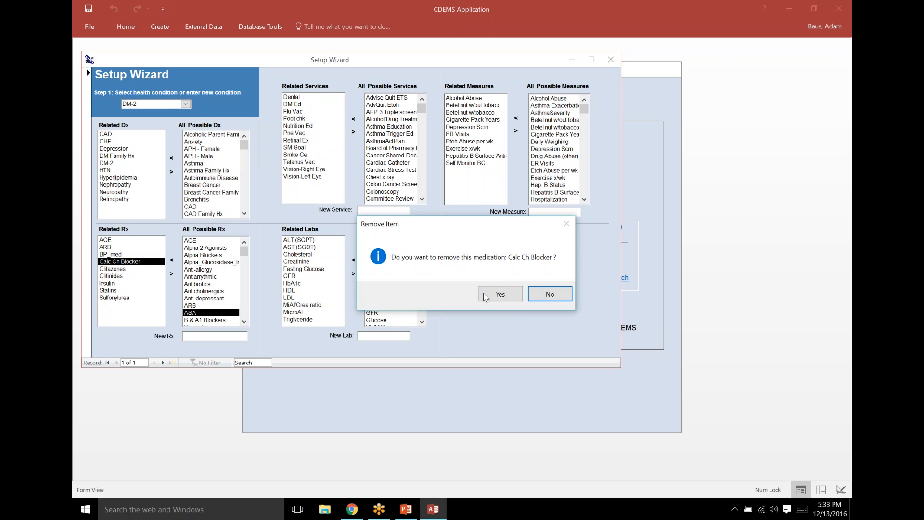
left_click(486, 297)
double_click(121, 264)
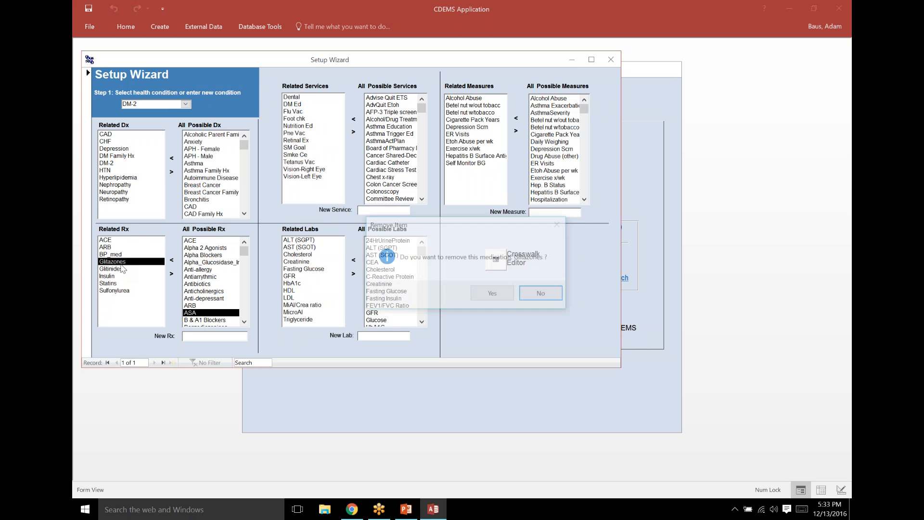
left_click(488, 293)
- Remove Glitinides, Statins and Sulfonylurea from the medications related to DM-2, and close the Setup Wizard
double_click(121, 262)
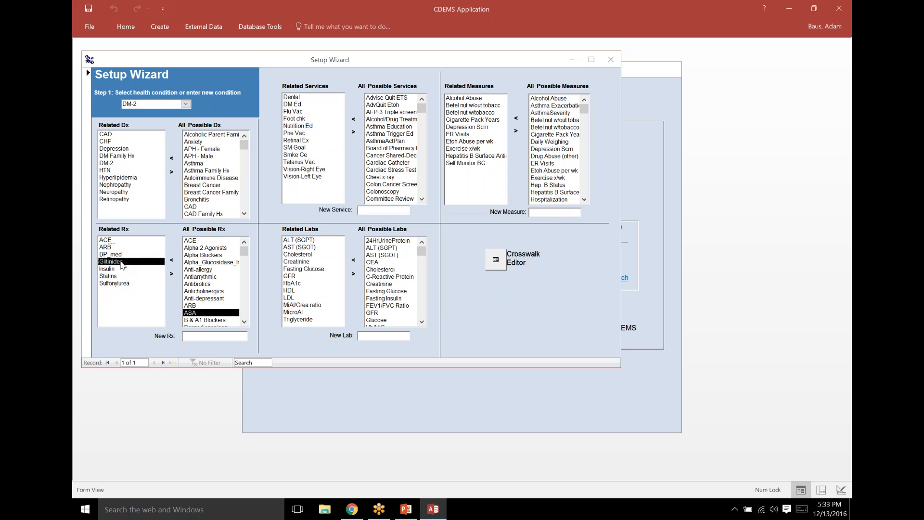
left_click(496, 294)
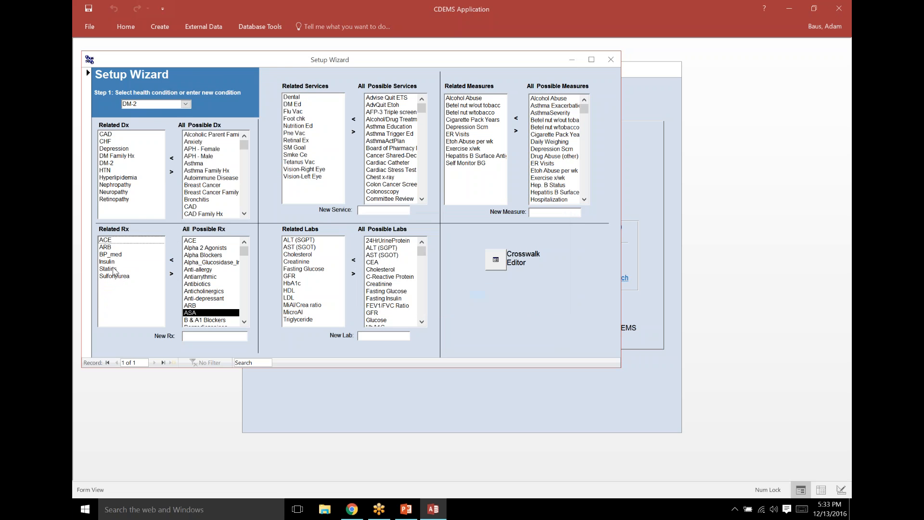
double_click(114, 269)
left_click(484, 295)
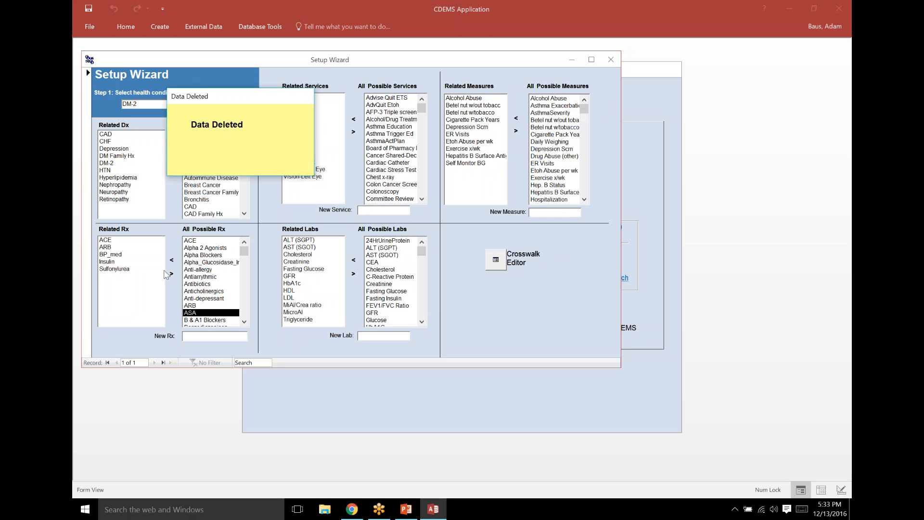
double_click(116, 269)
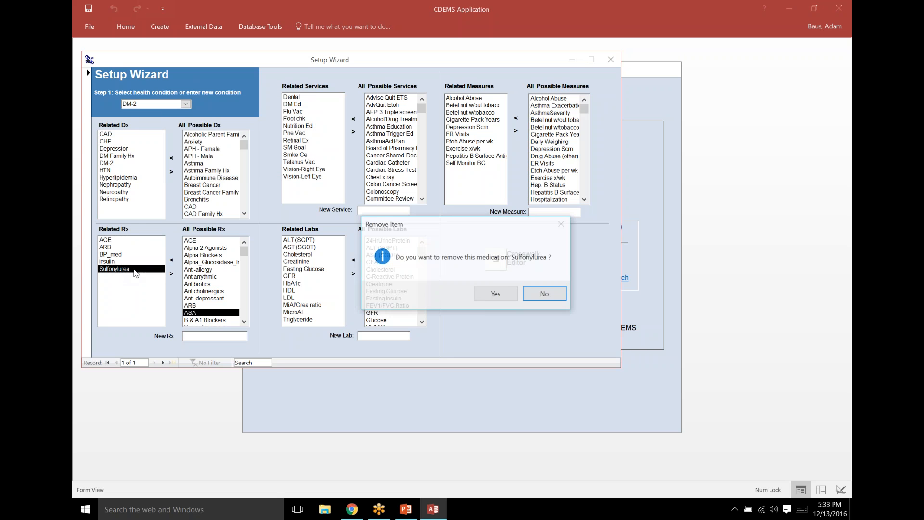
left_click(496, 296)
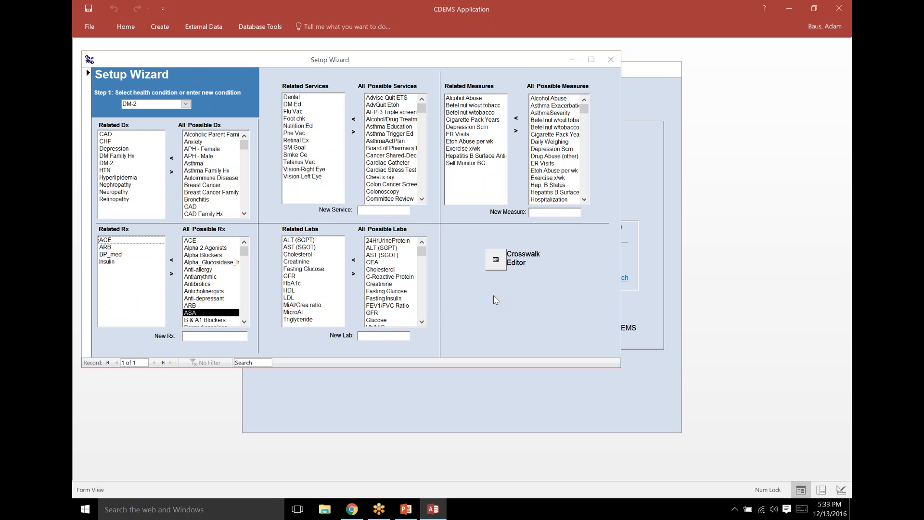
left_click(609, 62)
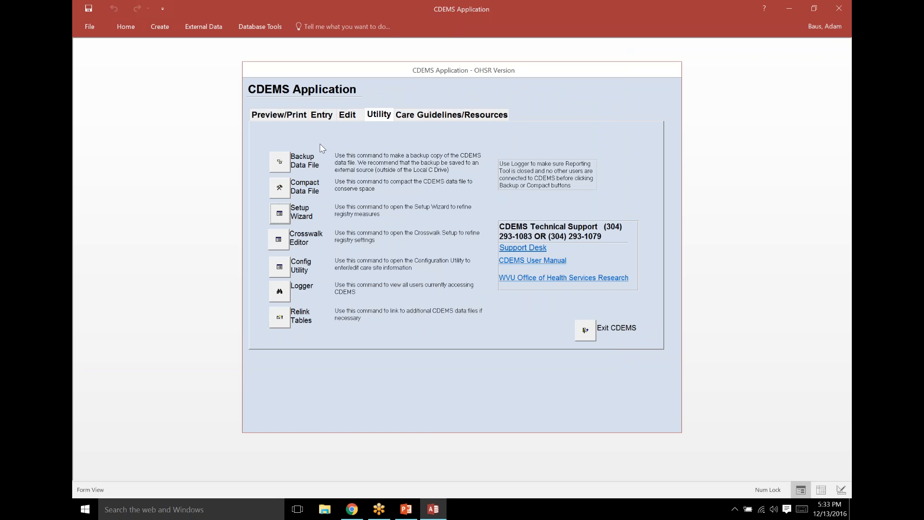
- Preview the selected patient's progress note at full size to examine its medication list, and close the note and the care guidelines
left_click(281, 114)
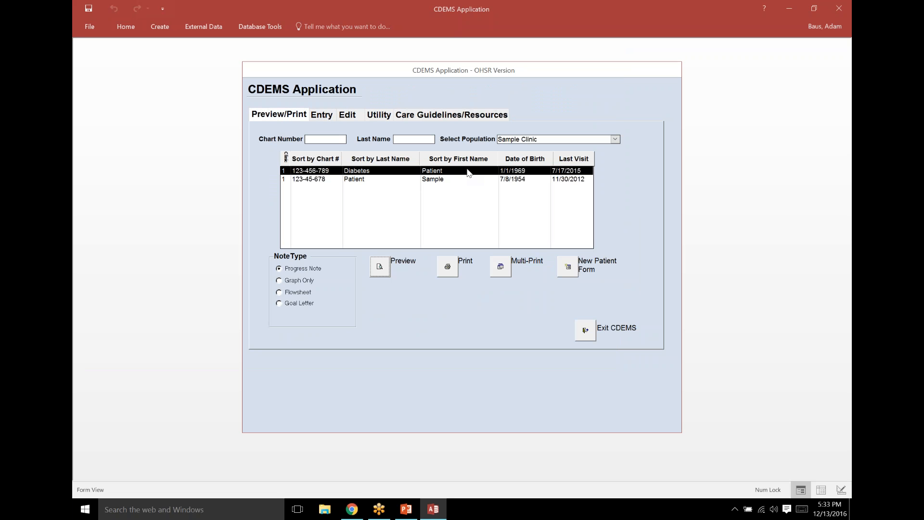
left_click(380, 269)
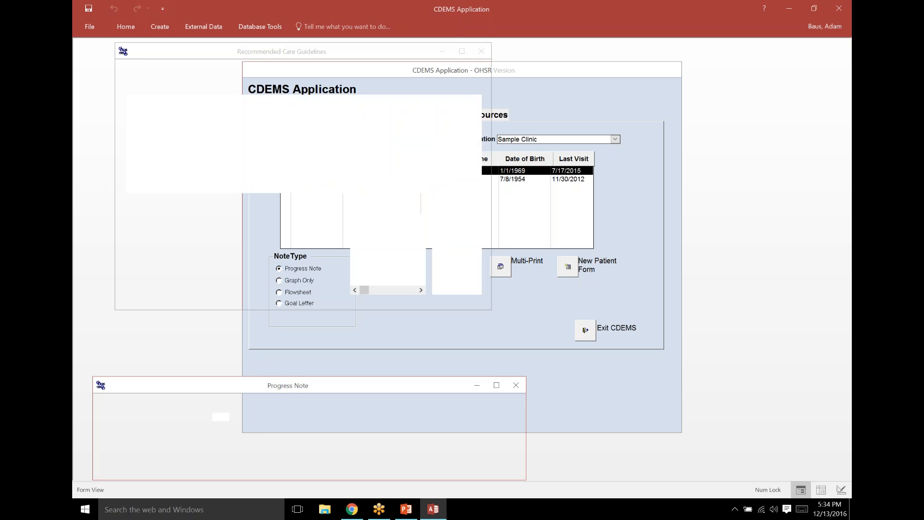
left_click(497, 386)
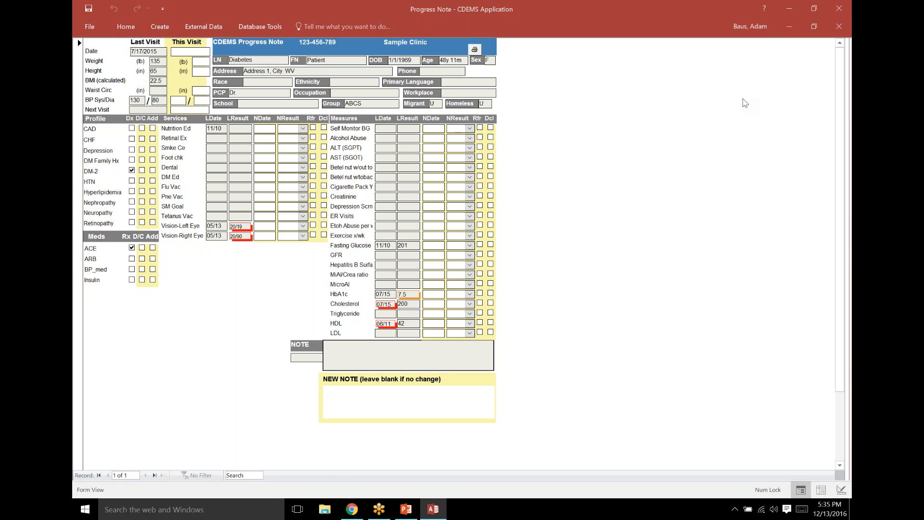
left_click(837, 27)
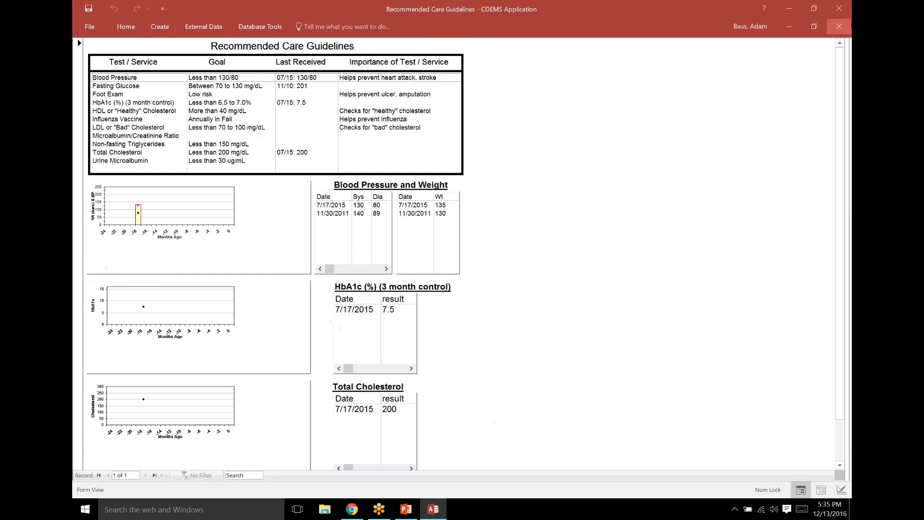
left_click(839, 27)
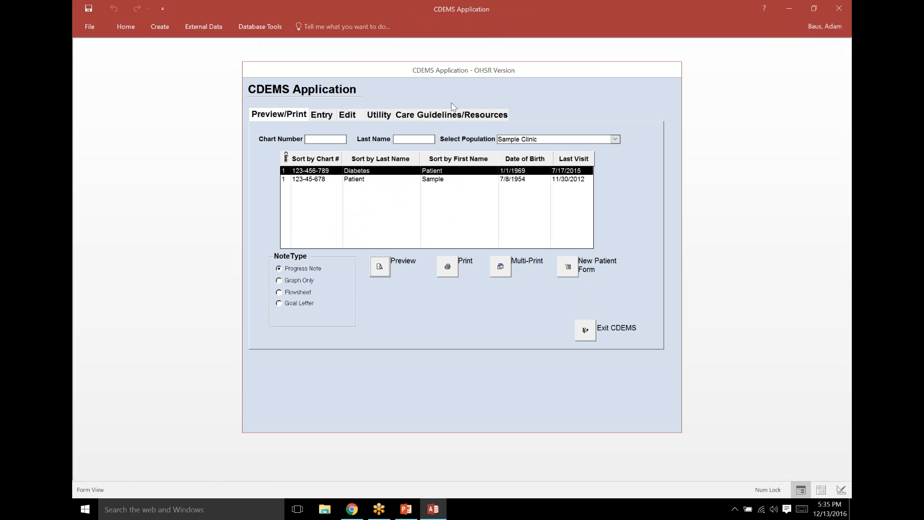
- Open the Setup Wizard for the DM-2 condition and remove DM Family Hx from its related diagnoses
left_click(383, 118)
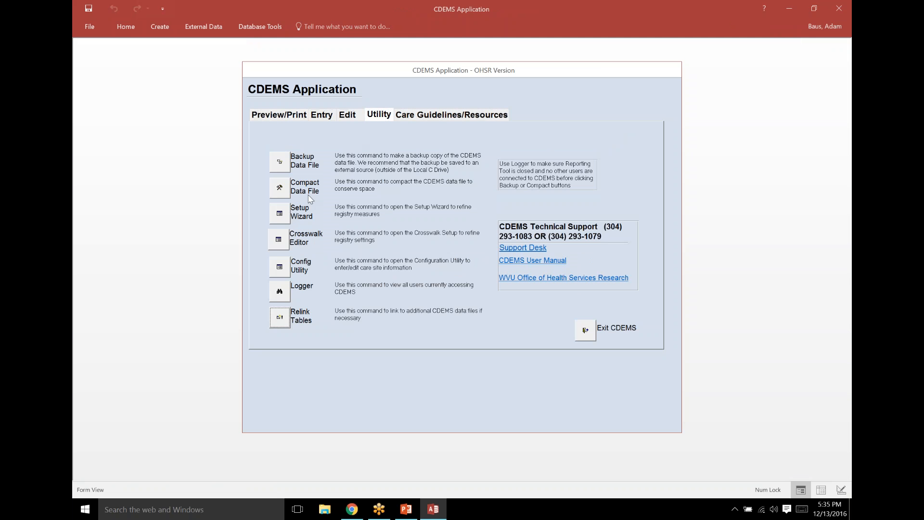
left_click(284, 216)
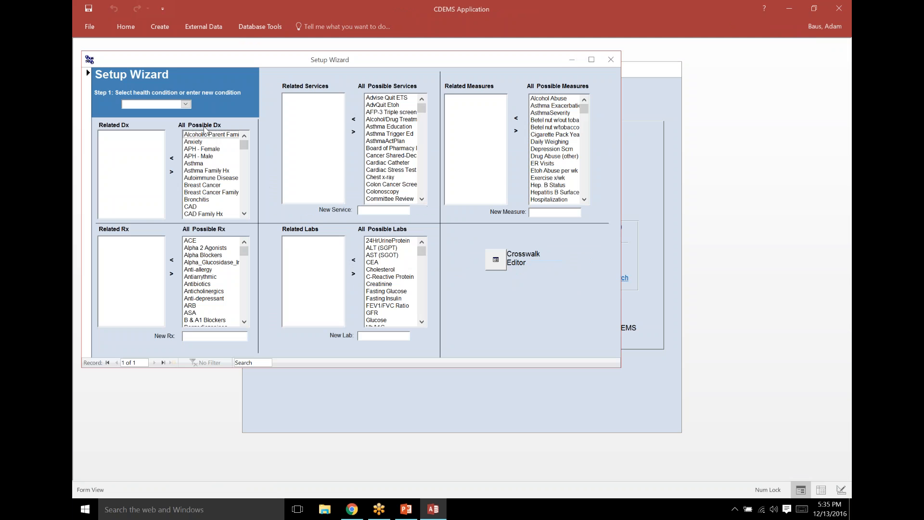
left_click(186, 105)
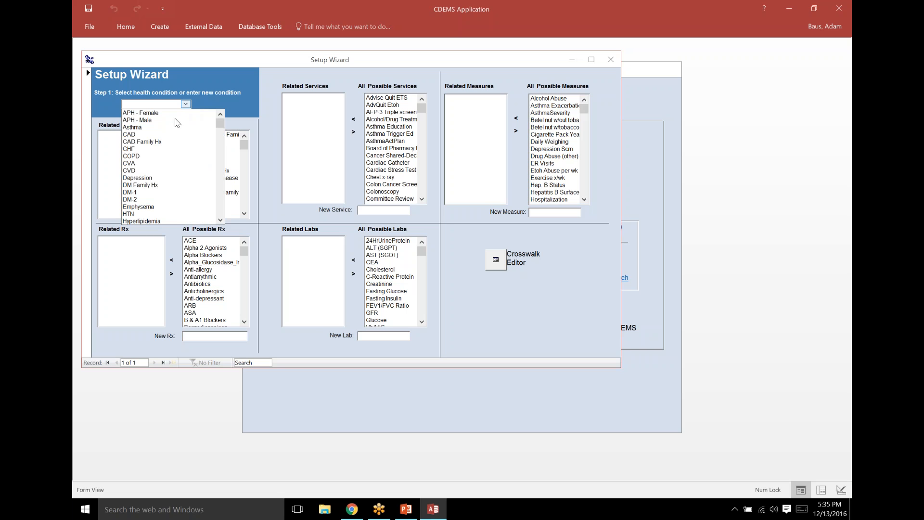
left_click(152, 200)
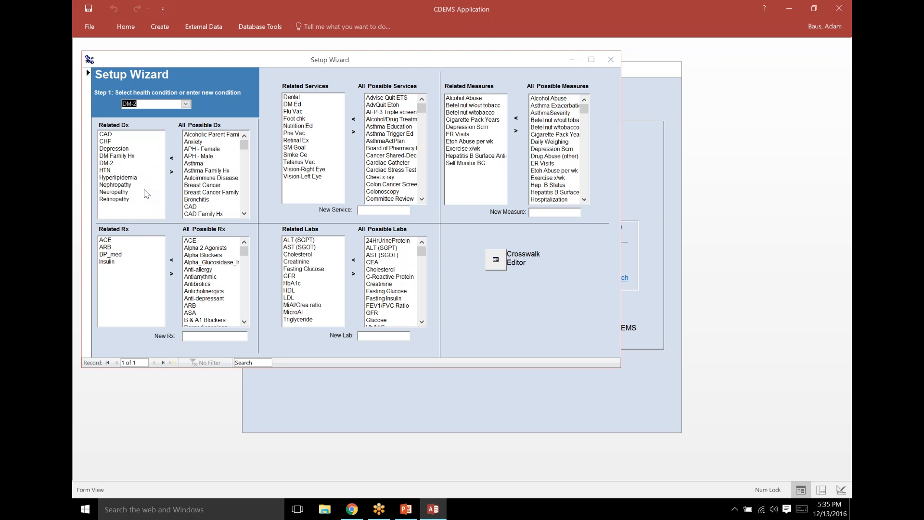
double_click(130, 155)
left_click(493, 294)
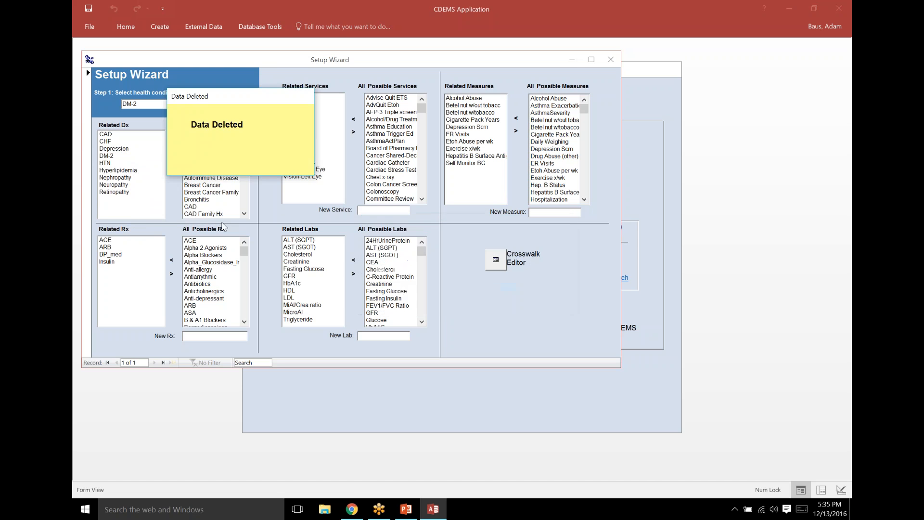
- Remove Hyperlipidemia, Nephropathy, Neuropathy and Retinopathy from the diagnoses related to DM-2
double_click(131, 171)
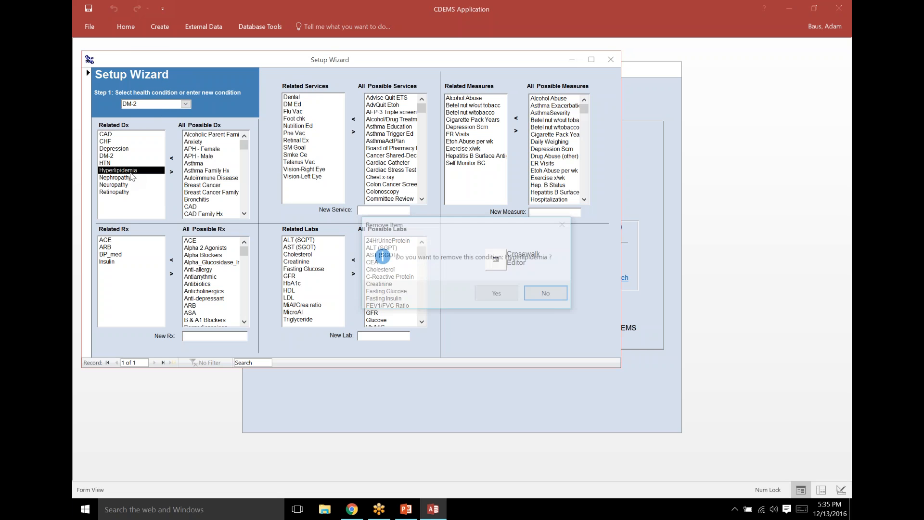
left_click(490, 300)
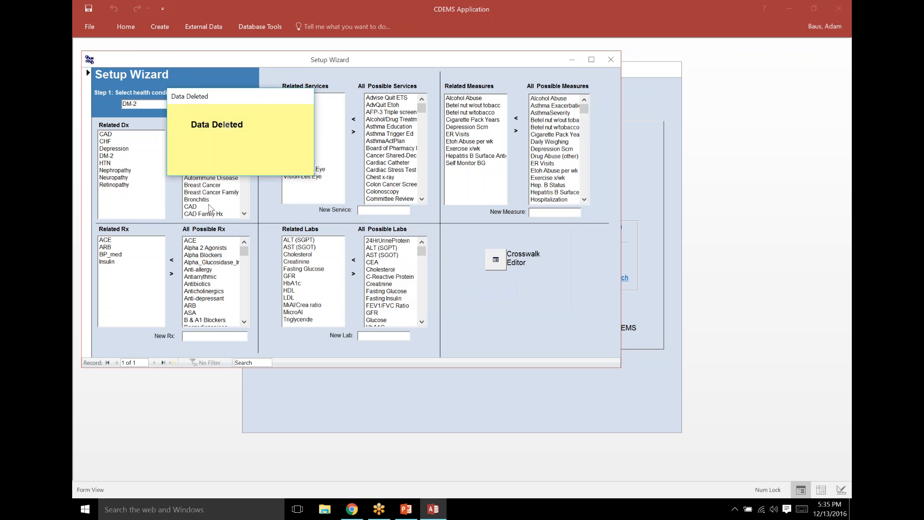
double_click(130, 170)
left_click(489, 298)
double_click(130, 171)
left_click(492, 294)
double_click(130, 171)
left_click(490, 294)
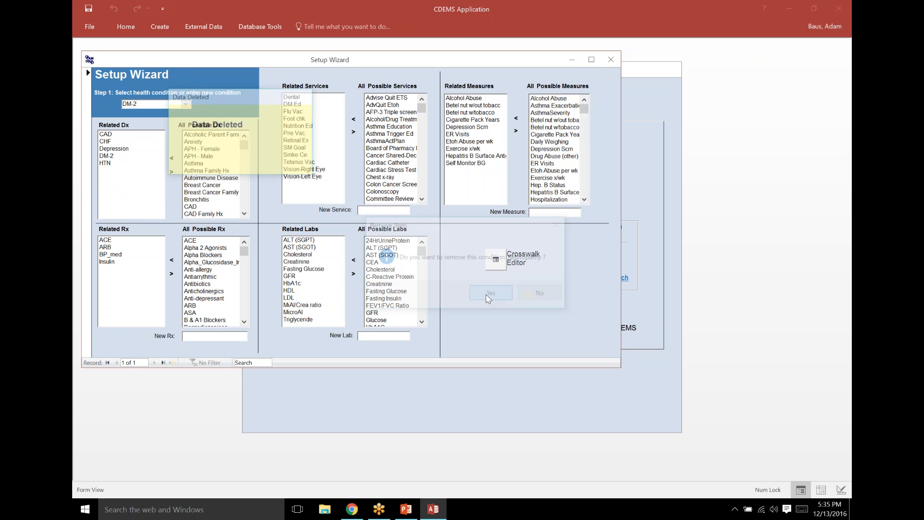
- Remove HTN from the diagnoses related to DM-2 and close the Setup Wizard
double_click(104, 164)
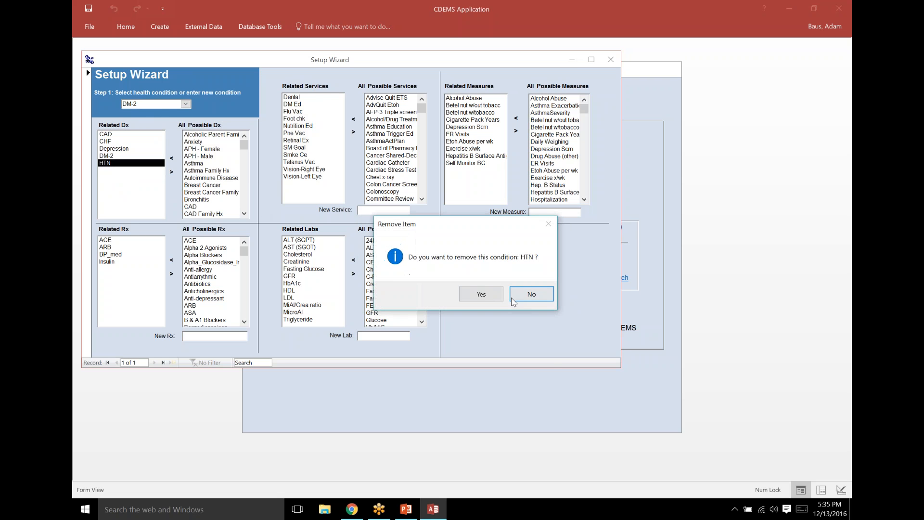
left_click(492, 294)
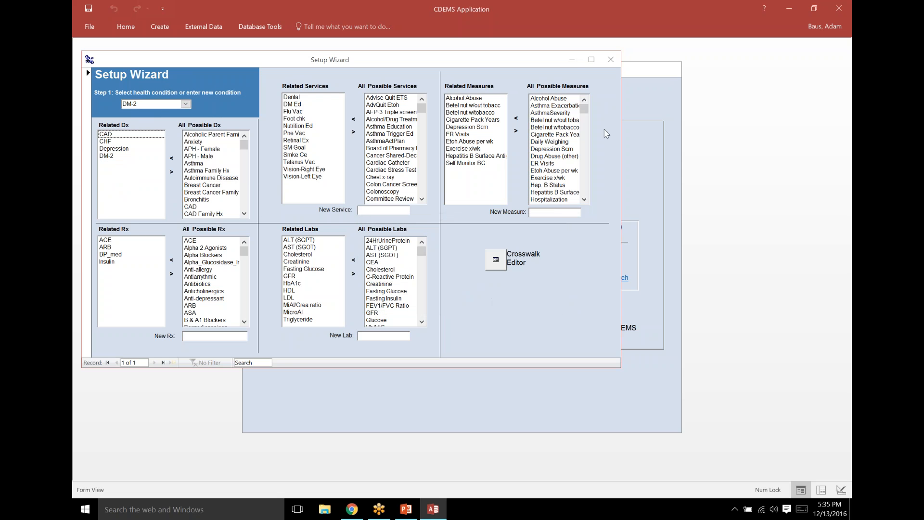
left_click(610, 59)
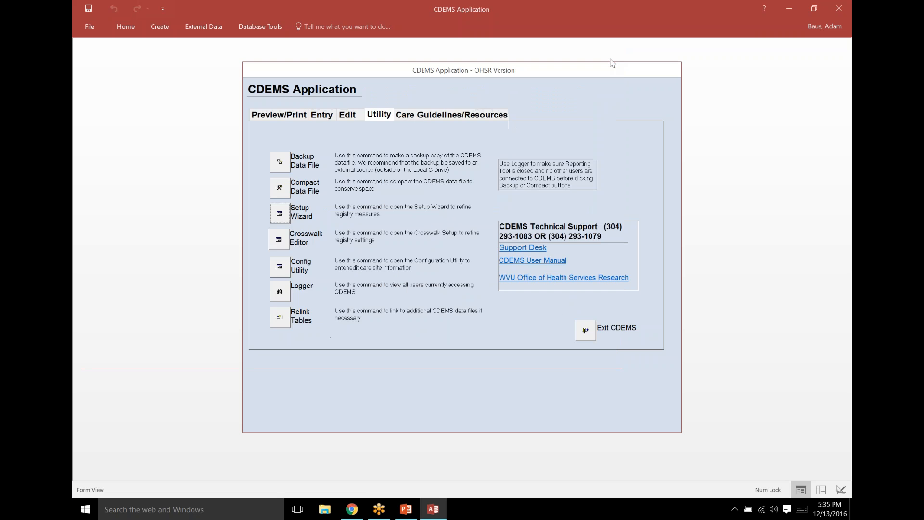
- Preview the same patient's progress note again to examine its profile of conditions, and close the previewed forms
left_click(274, 115)
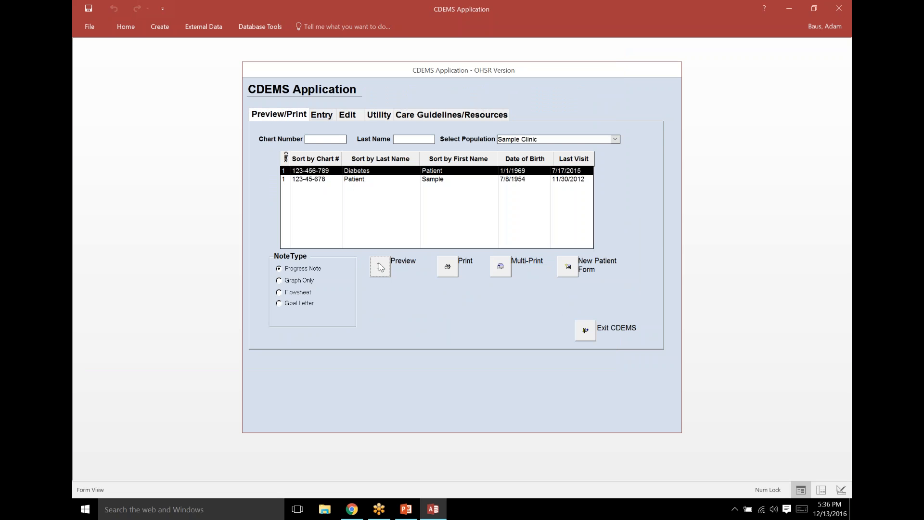
left_click(380, 266)
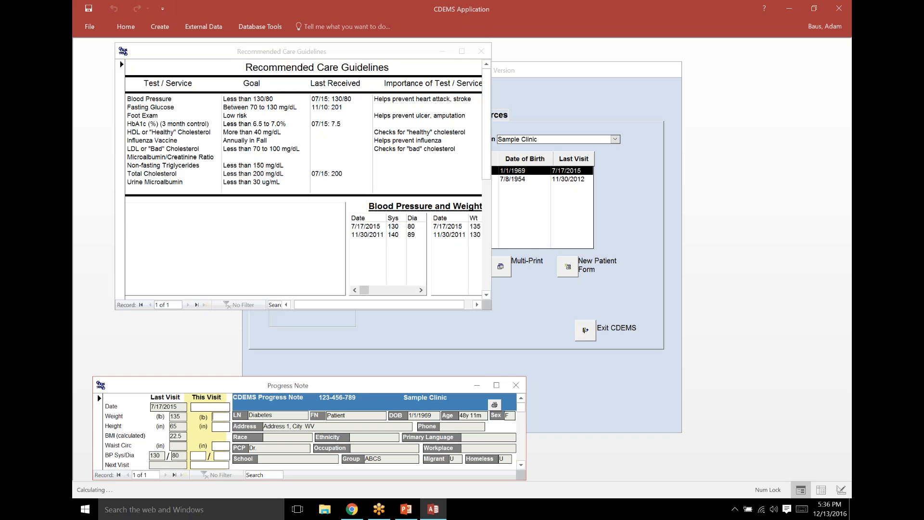
left_click(496, 386)
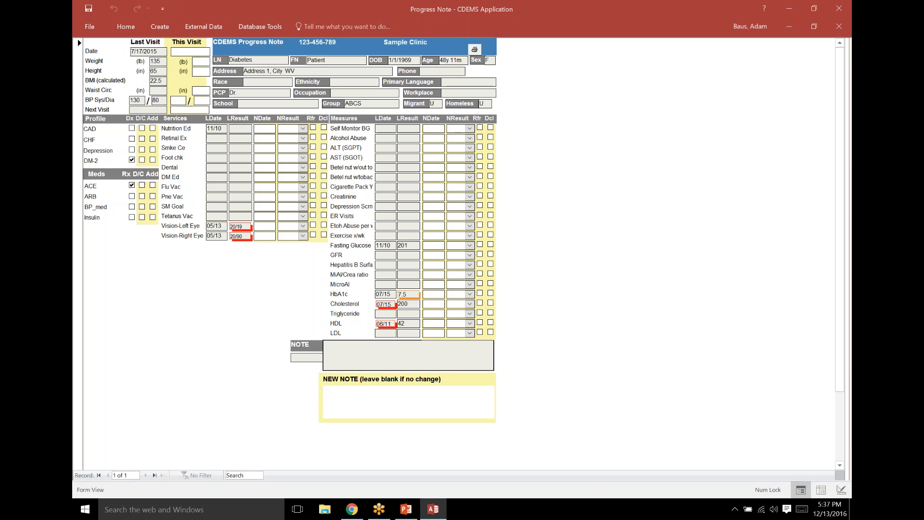
left_click(840, 30)
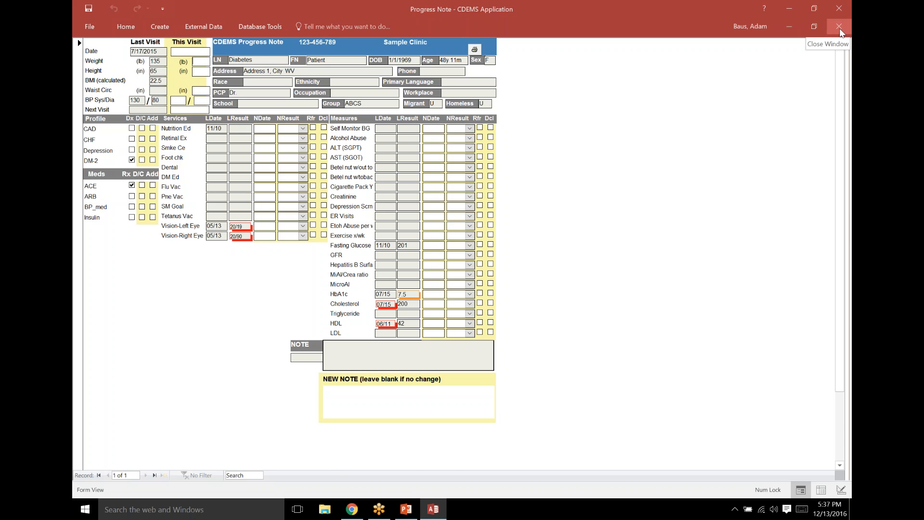
left_click(837, 28)
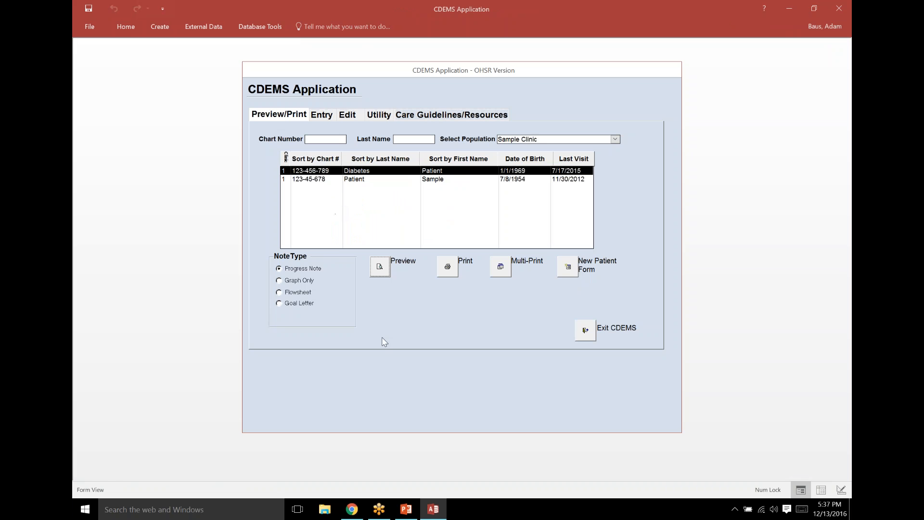
- In the Setup Wizard for DM-2, create a new medication named "New DM Med" and keep the default raw code
left_click(383, 118)
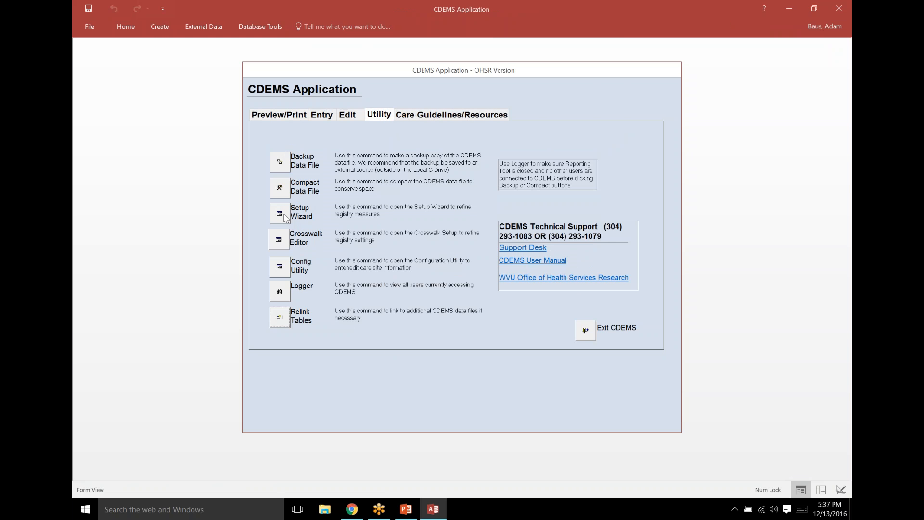
left_click(284, 216)
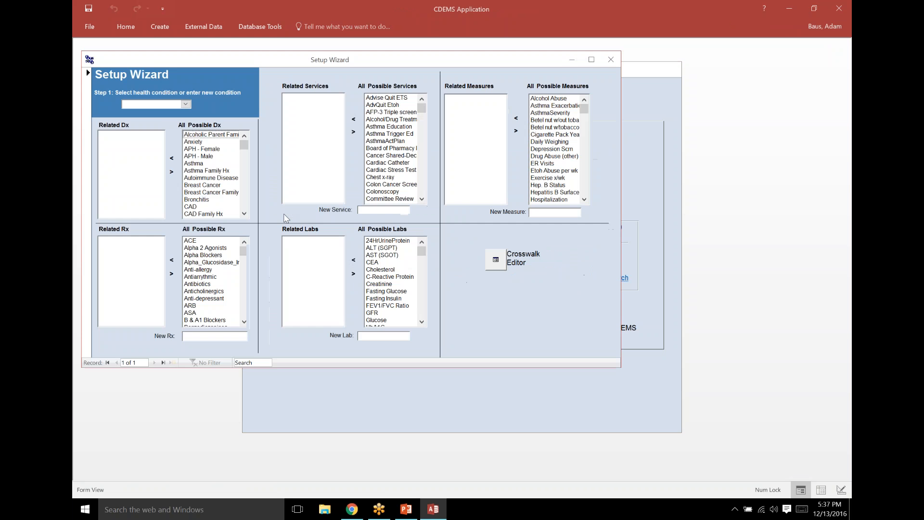
left_click(188, 104)
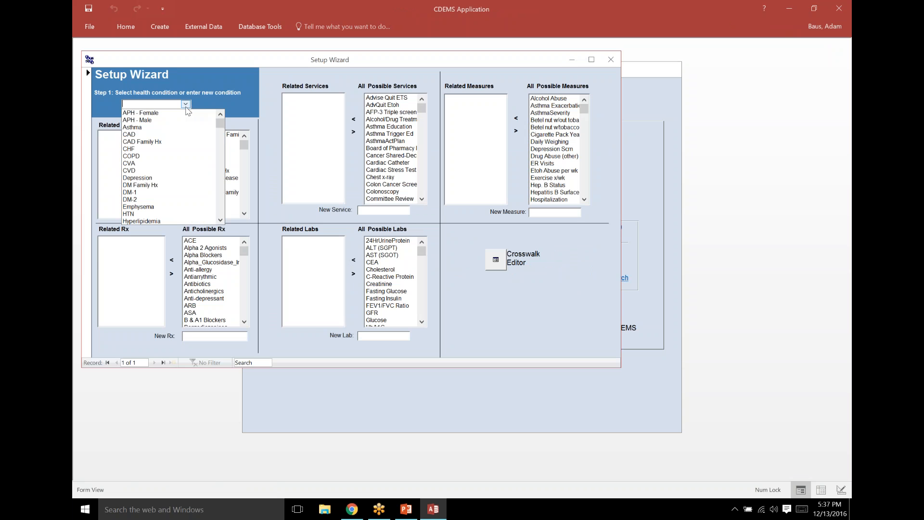
left_click(140, 202)
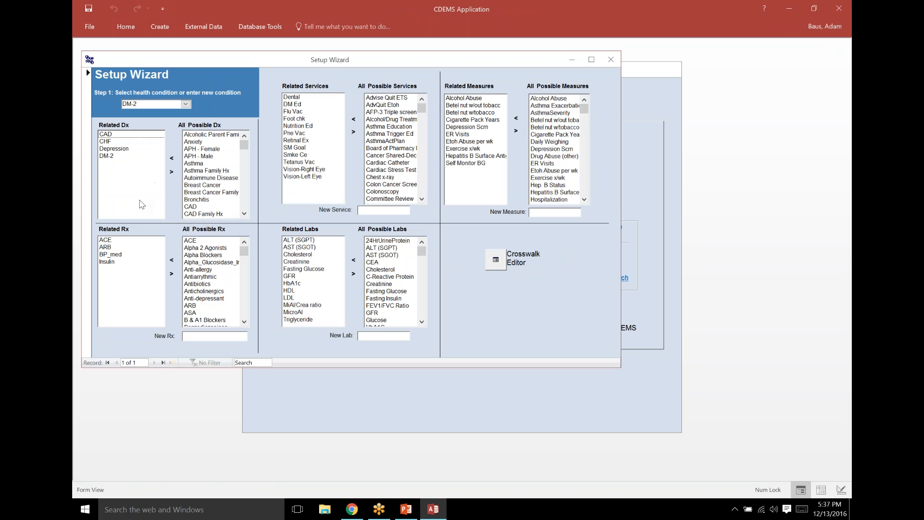
left_click(196, 340)
type("New DM Med")
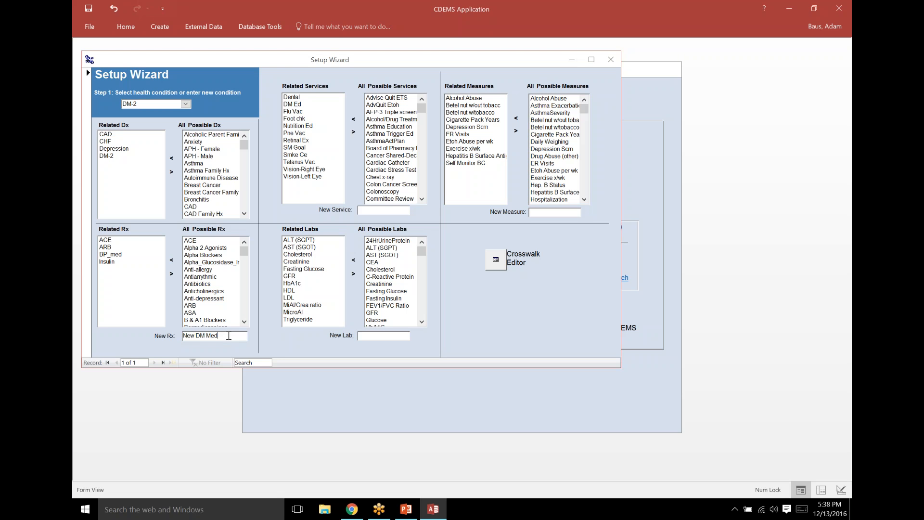
key("Return")
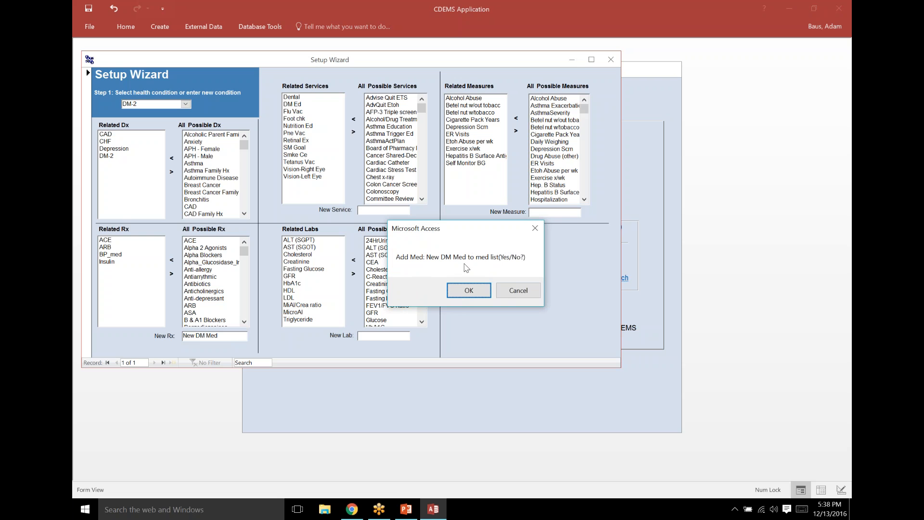
left_click(469, 289)
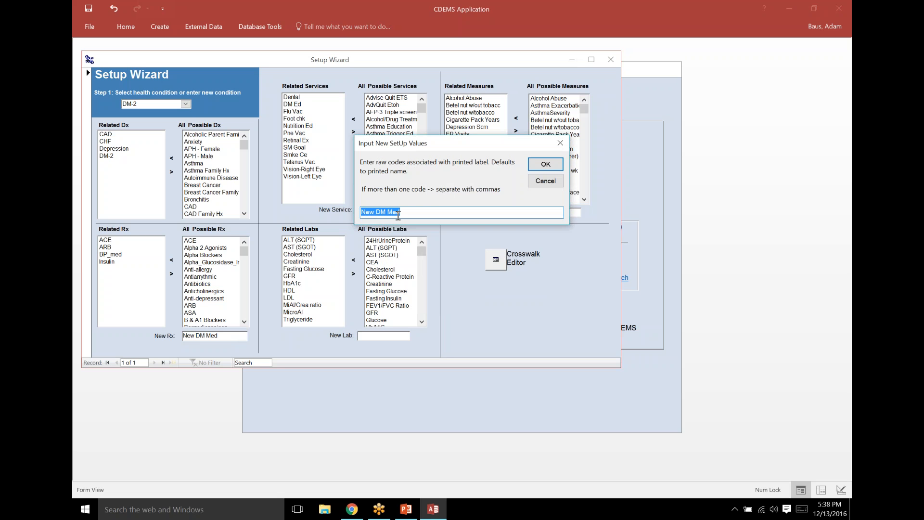
left_click(546, 166)
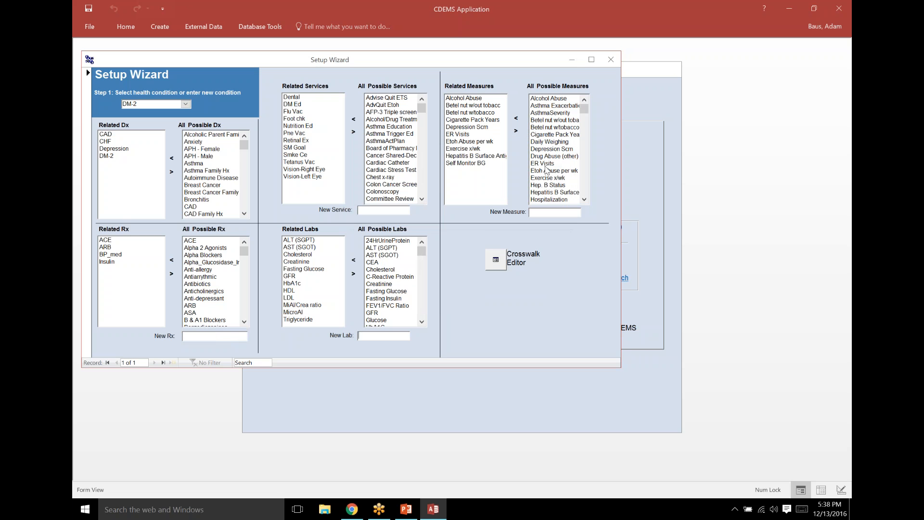
- Add New DM Med from all possible medications to the medications related to DM-2, and close the Setup Wizard
left_click(245, 322)
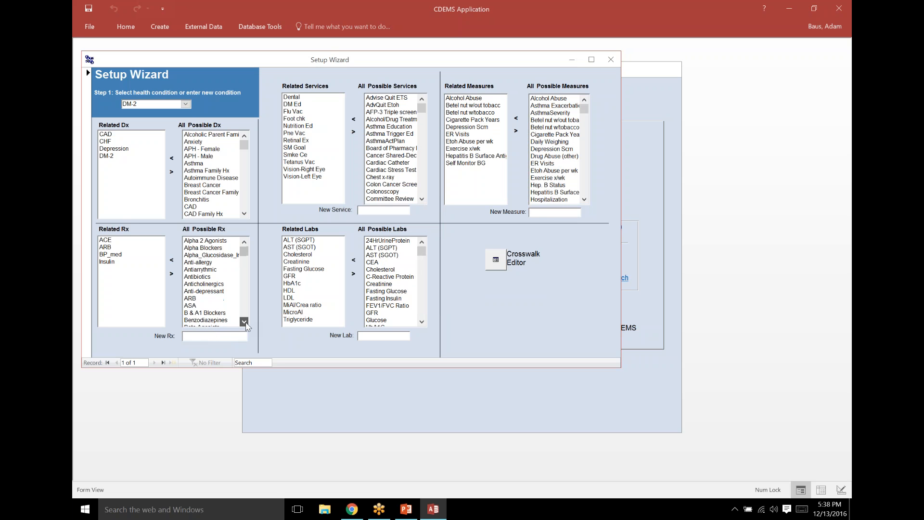
left_click(244, 322)
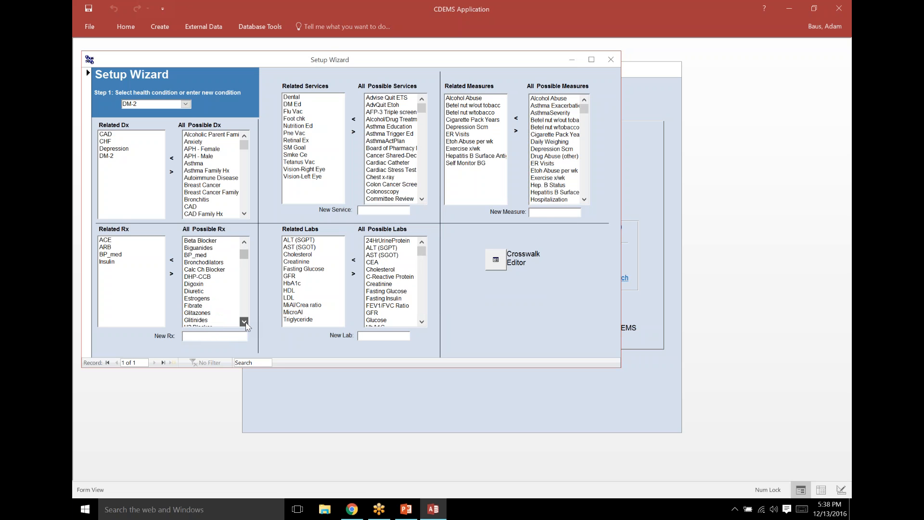
left_click(245, 322)
left_click(245, 322)
left_click(244, 322)
left_click(244, 322)
left_click(244, 322)
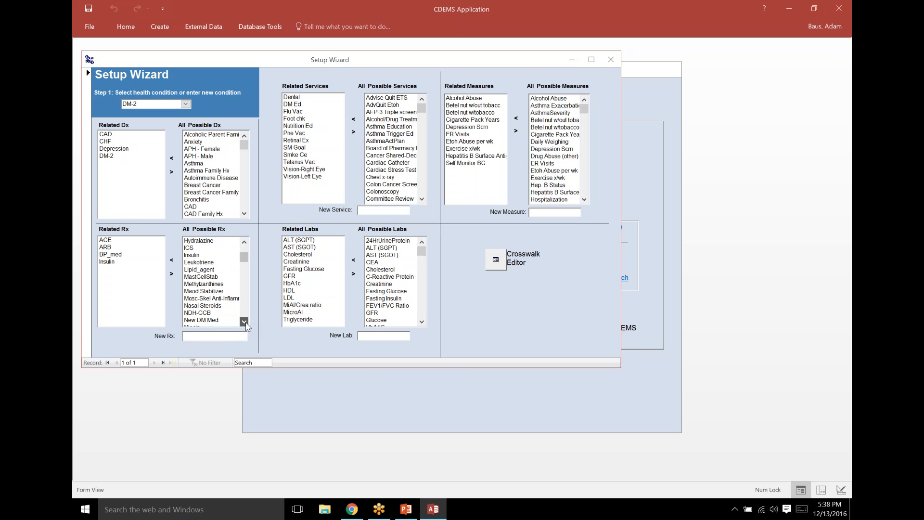
left_click(245, 322)
left_click(244, 322)
left_click(244, 322)
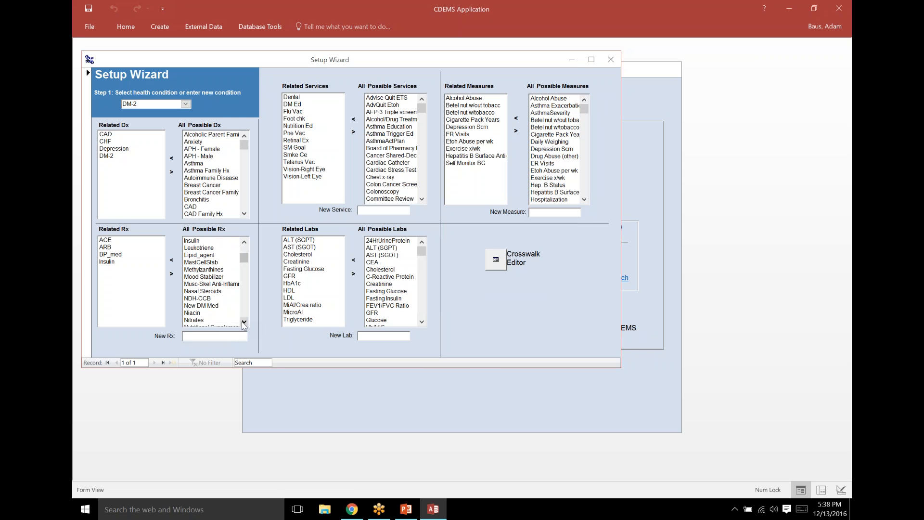
left_click(203, 306)
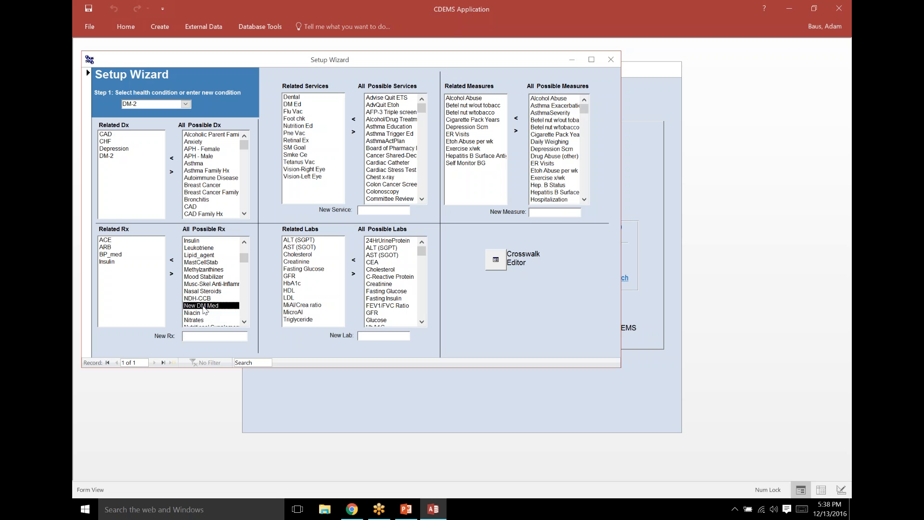
double_click(203, 310)
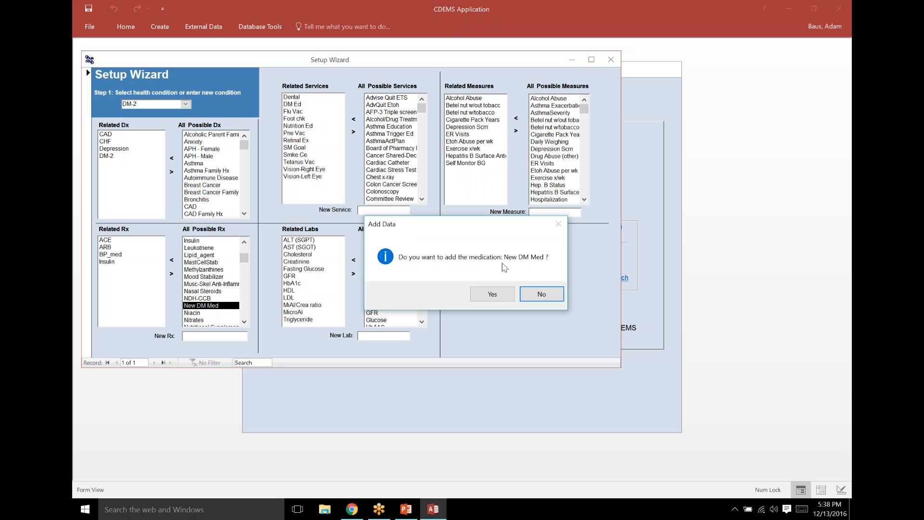
left_click(492, 294)
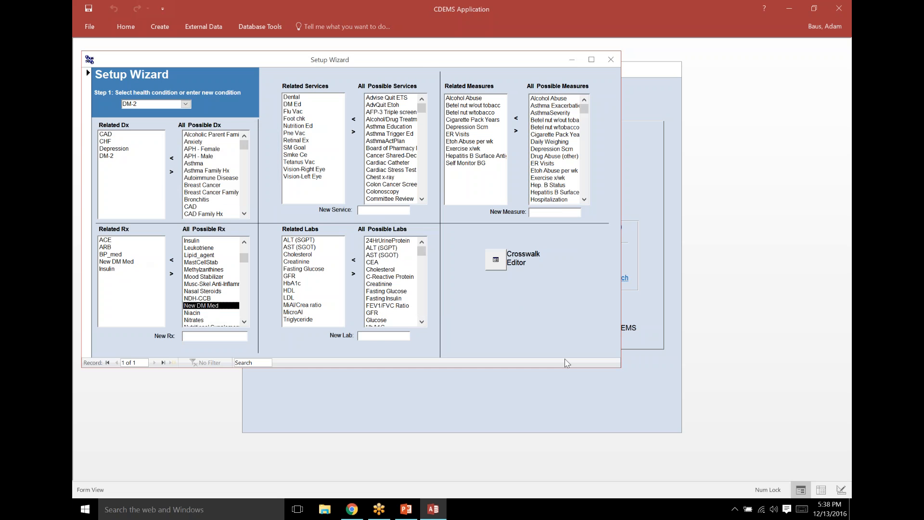
left_click(611, 59)
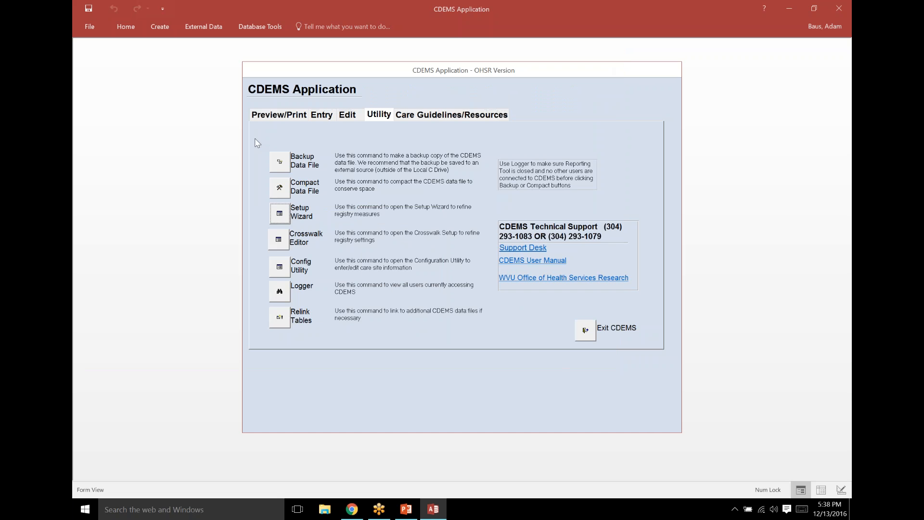
- Preview the selected patient's progress note at full size to examine its medications list
left_click(280, 117)
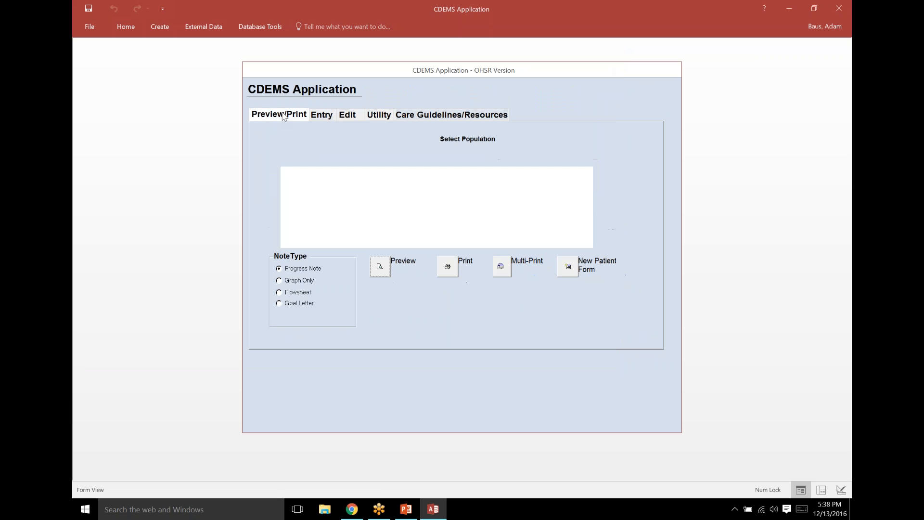
left_click(388, 266)
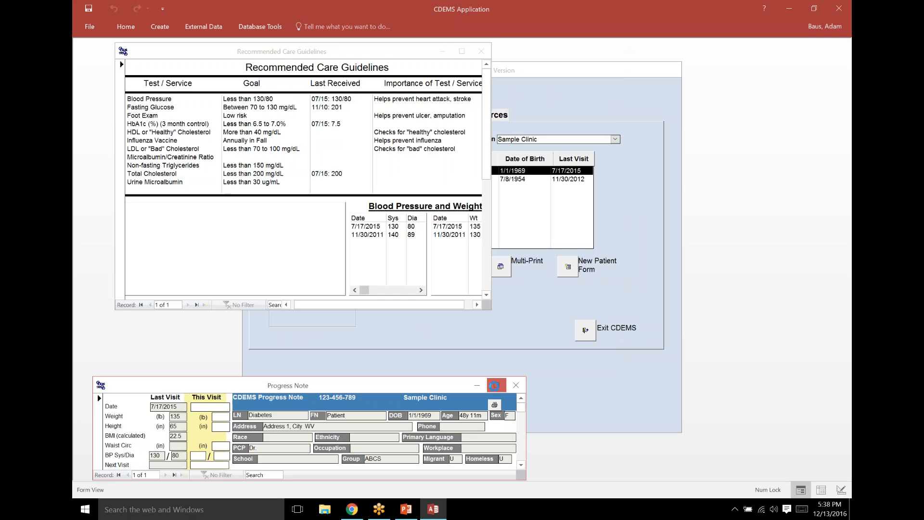
left_click(494, 385)
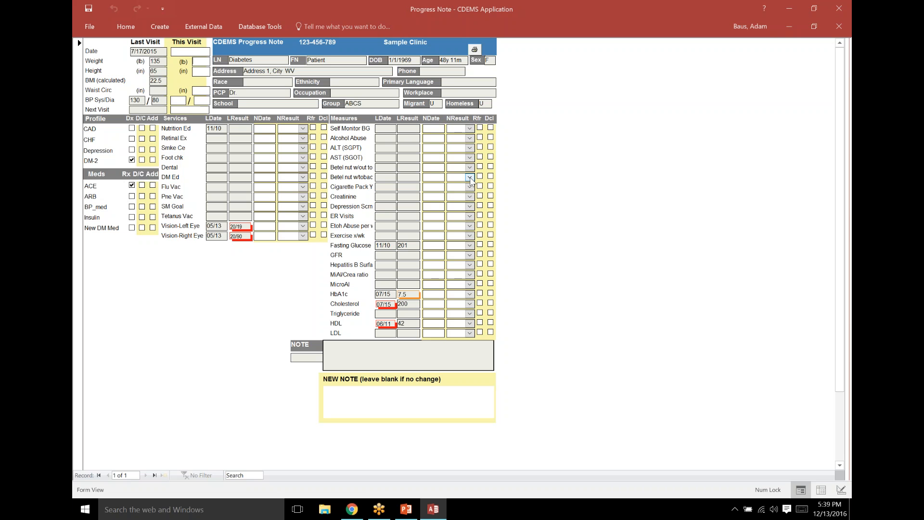
- Examine the new-result options offered for Foot chk and Flu Vac, and close the previewed forms
left_click(304, 159)
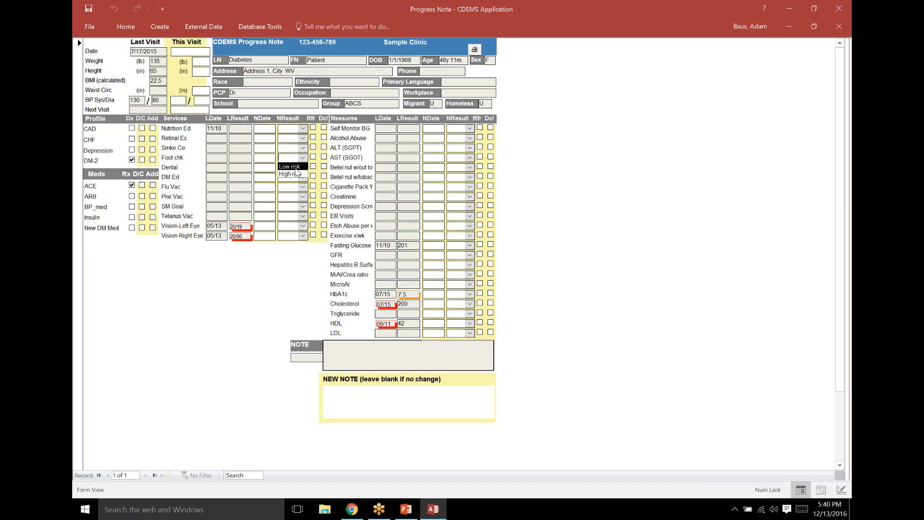
left_click(304, 188)
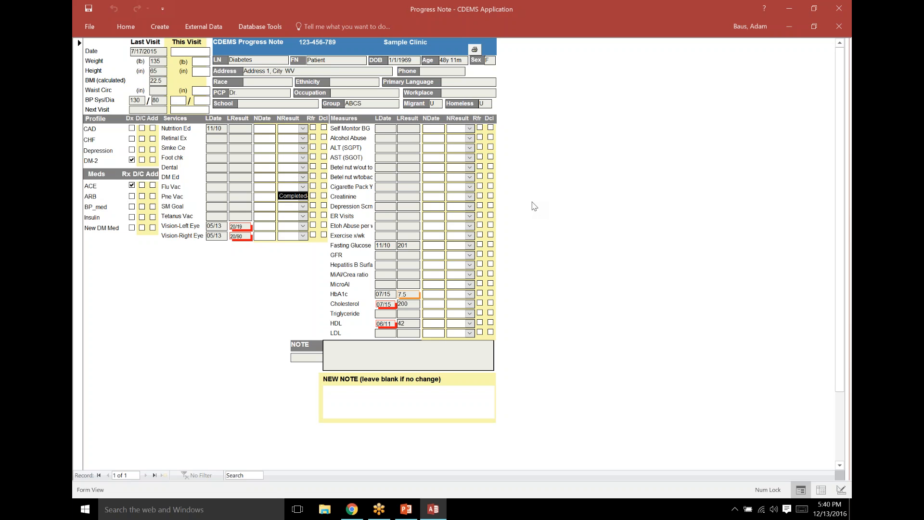
left_click(303, 158)
left_click(837, 26)
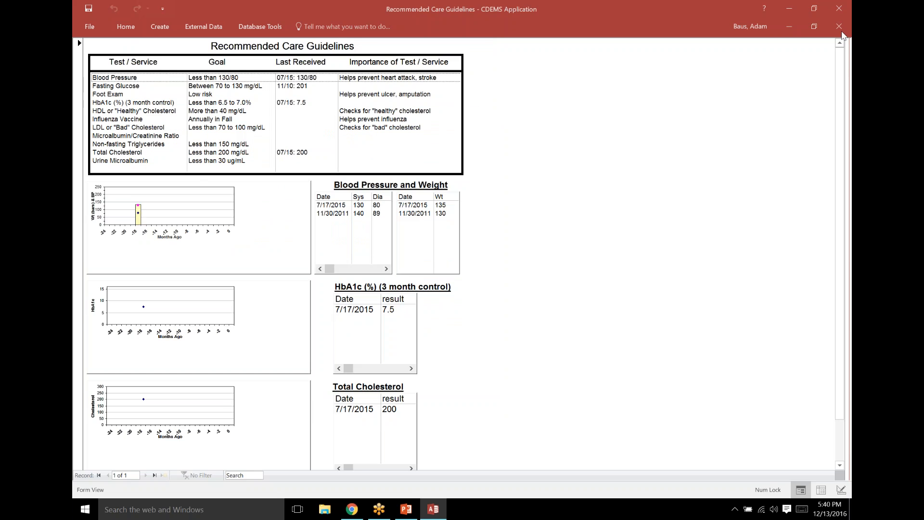
left_click(839, 26)
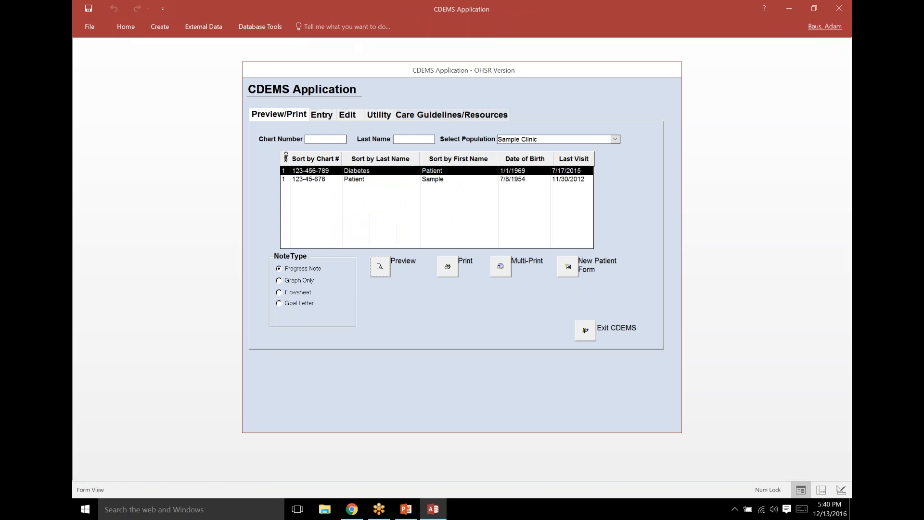
- Open the Crosswalk Editor and load the settings of the Service raw code Foot chk
left_click(380, 116)
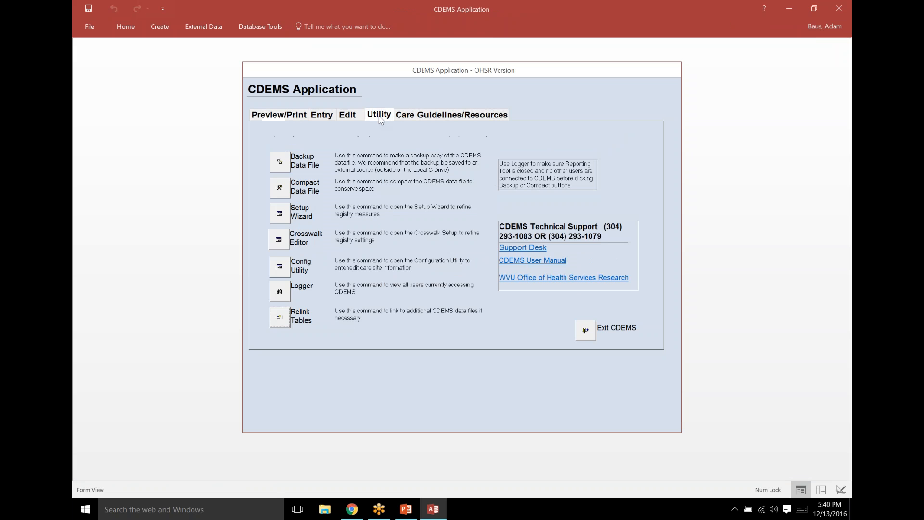
left_click(280, 240)
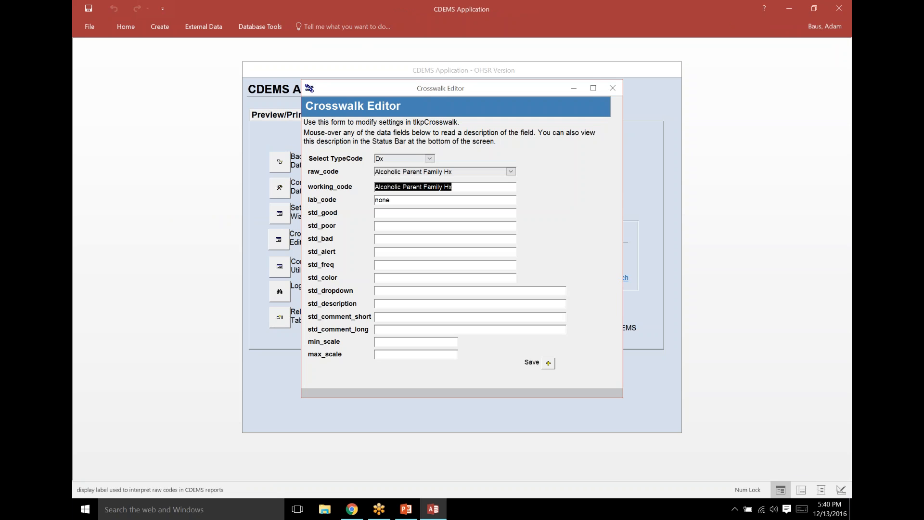
left_click(429, 159)
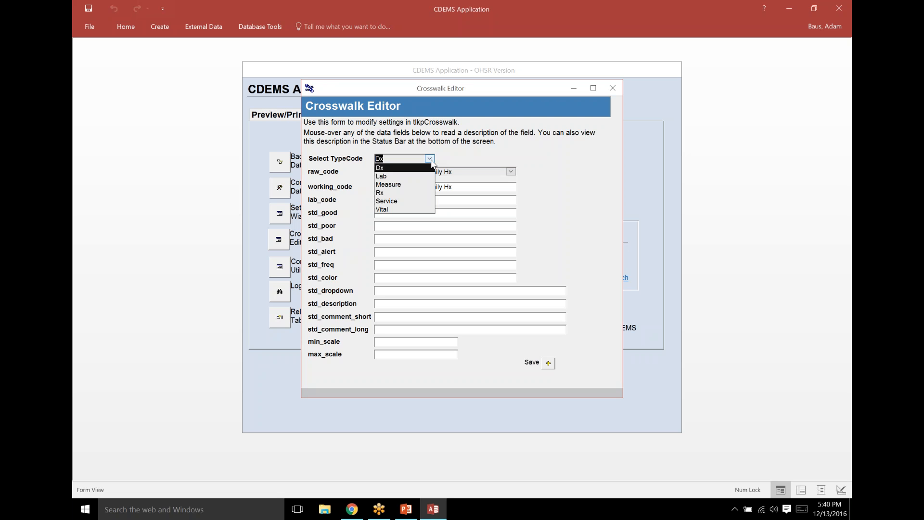
left_click(397, 202)
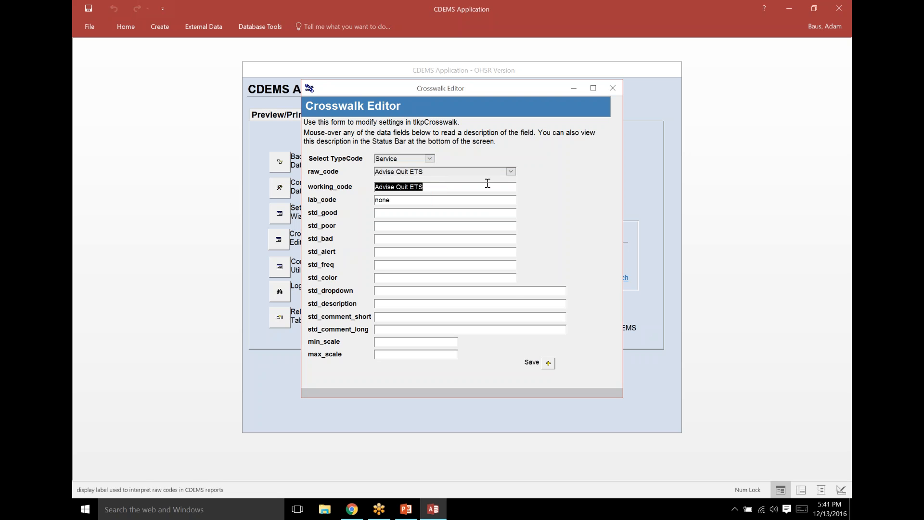
left_click(511, 171)
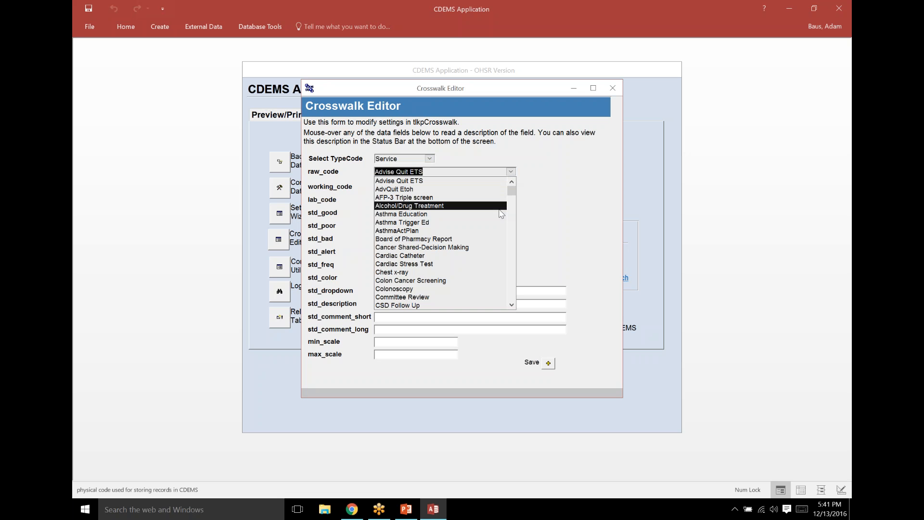
left_click_drag(511, 193, 508, 214)
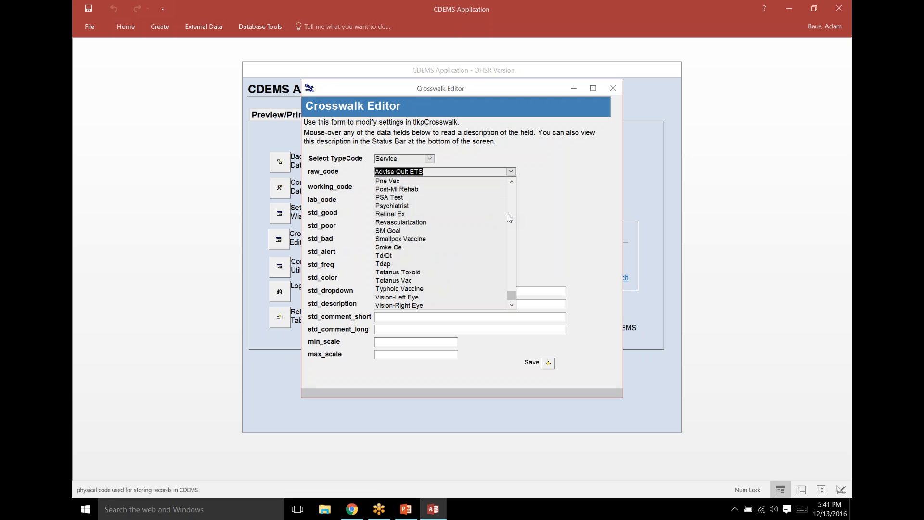
left_click(513, 183)
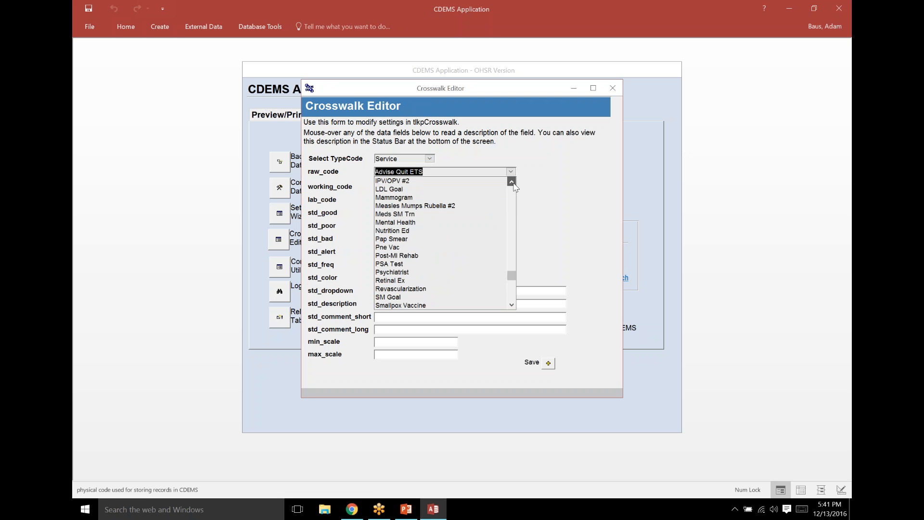
left_click(513, 183)
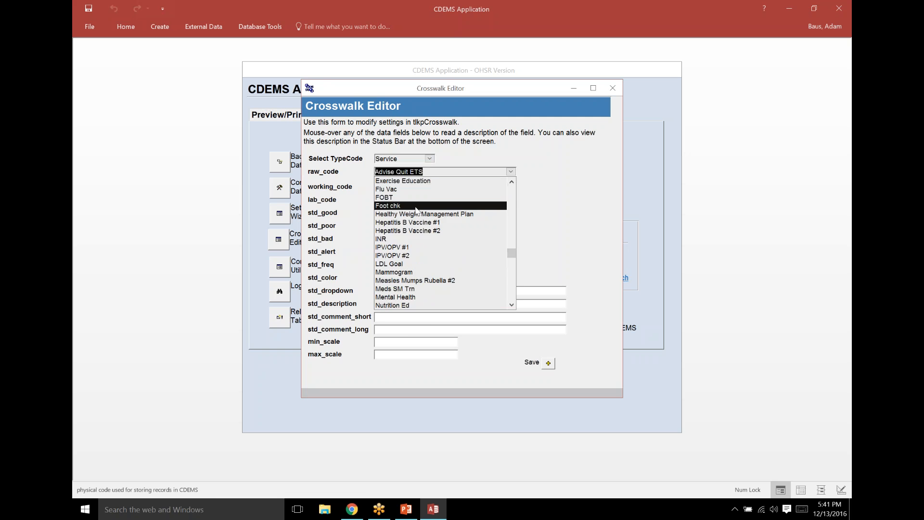
left_click(416, 206)
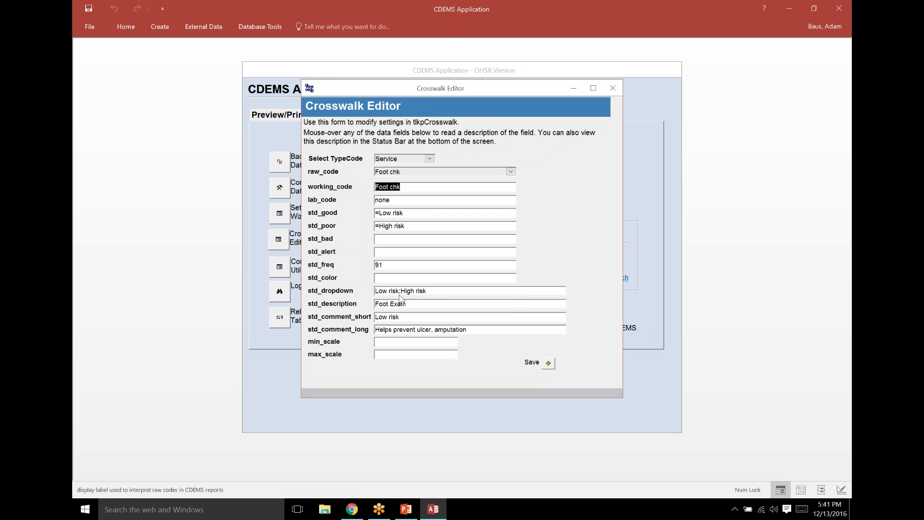
- Insert "Moderate risk" between Low risk and High risk in Foot chk's std_dropdown, separated by semicolons, then save and close the editor
left_click_drag(429, 291, 375, 291)
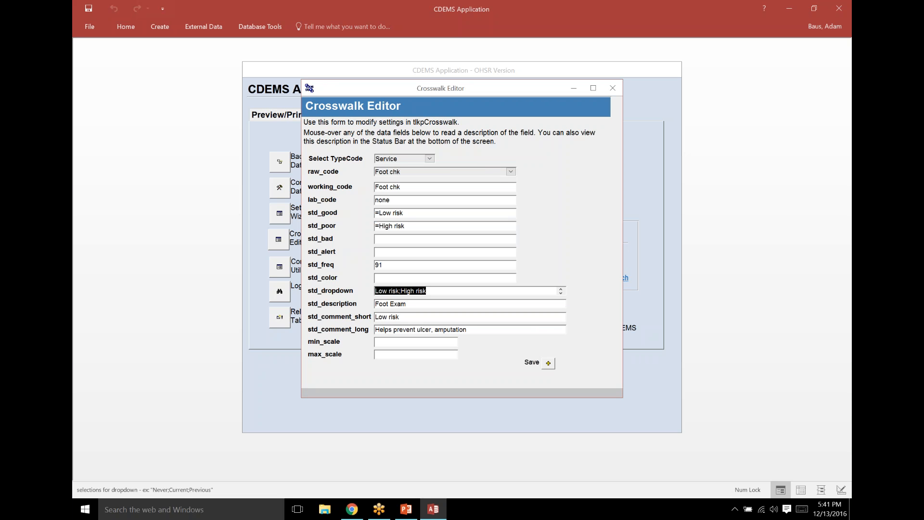
left_click(435, 292)
type("Moderate r")
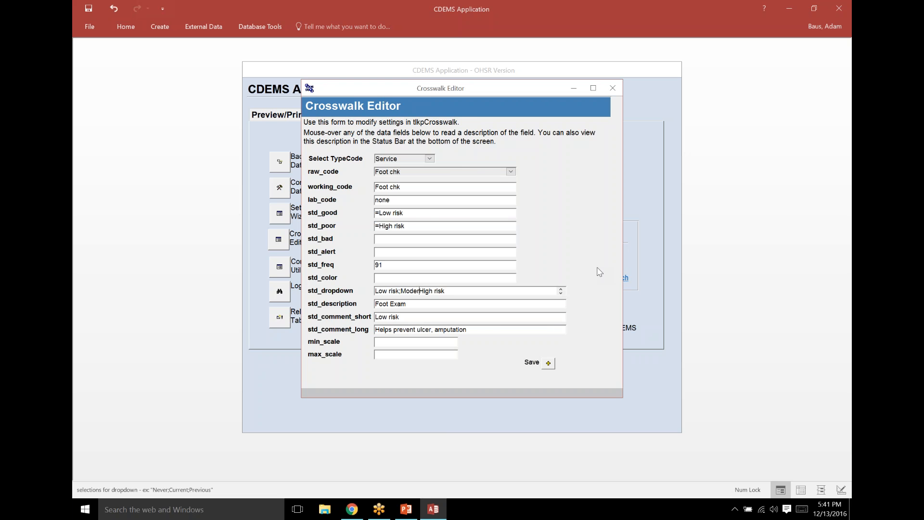
type("isk;")
left_click(525, 303)
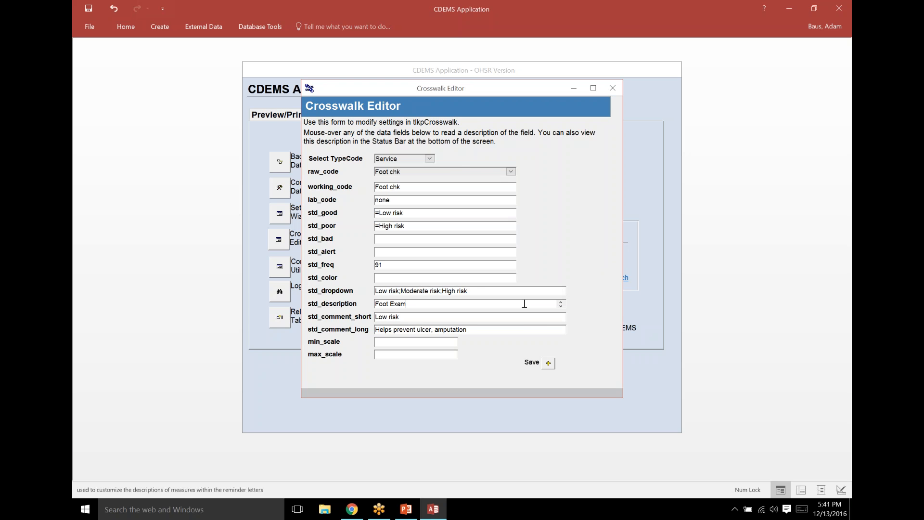
left_click(548, 364)
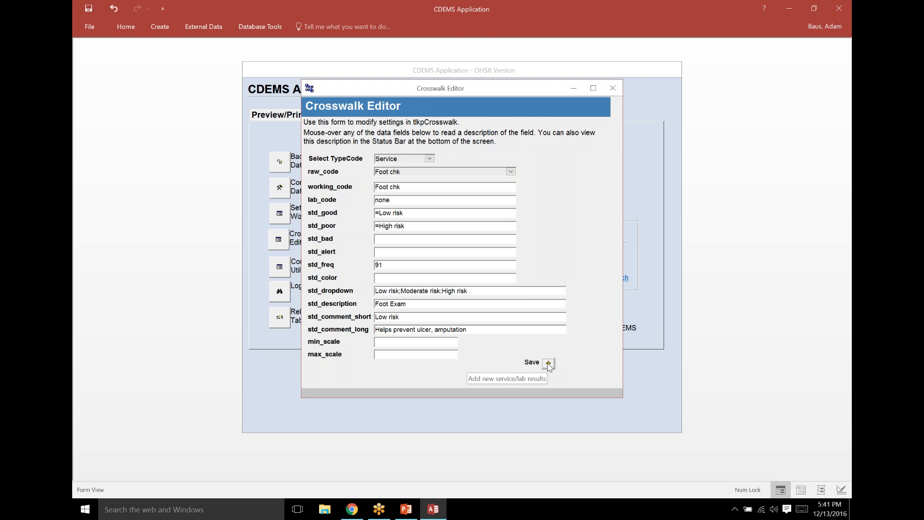
left_click(613, 87)
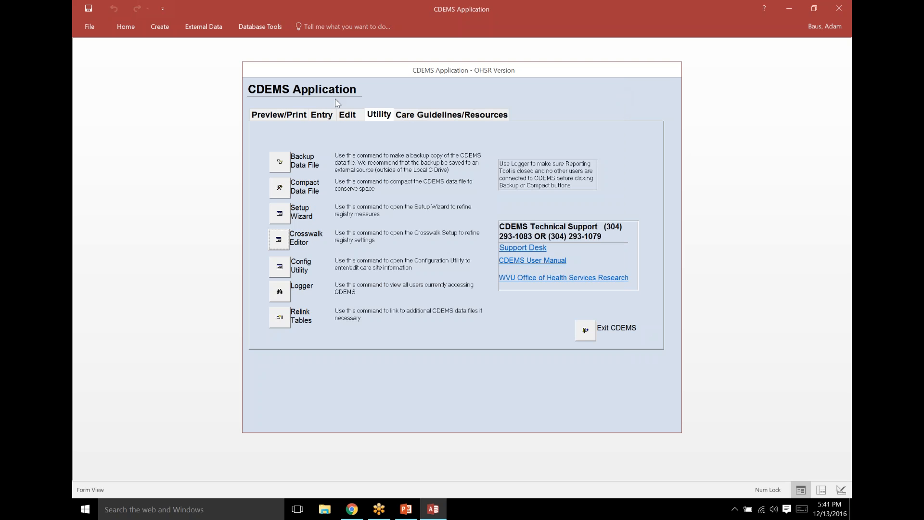
- Open a progress note for adding the selected patient's new data, examine the Foot chk result options, and close the note
left_click(326, 118)
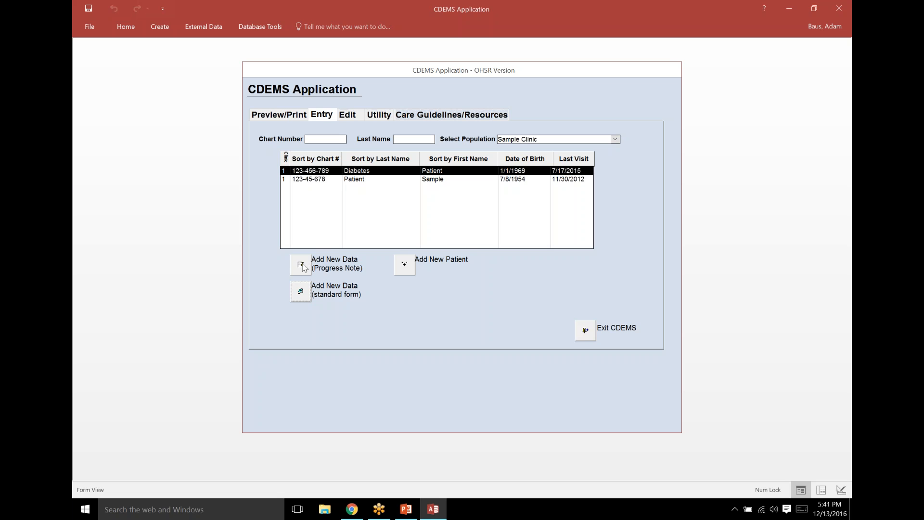
left_click(302, 266)
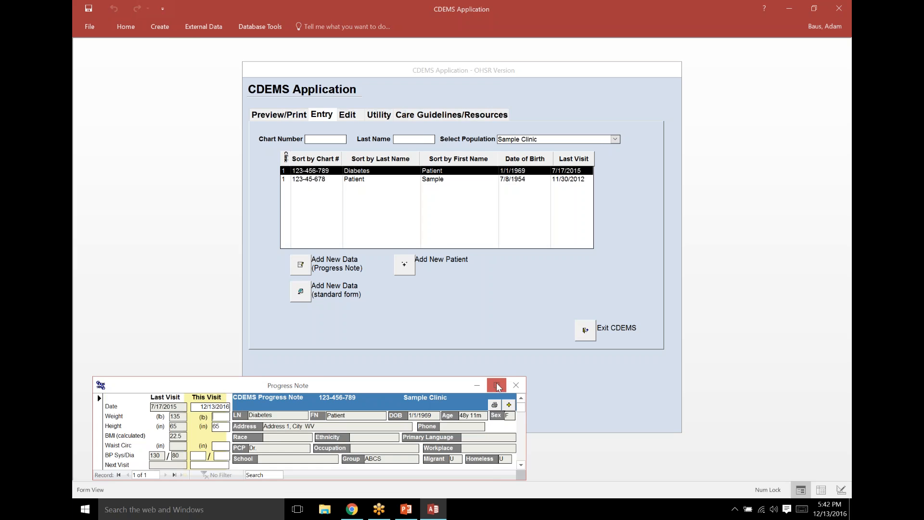
left_click(497, 385)
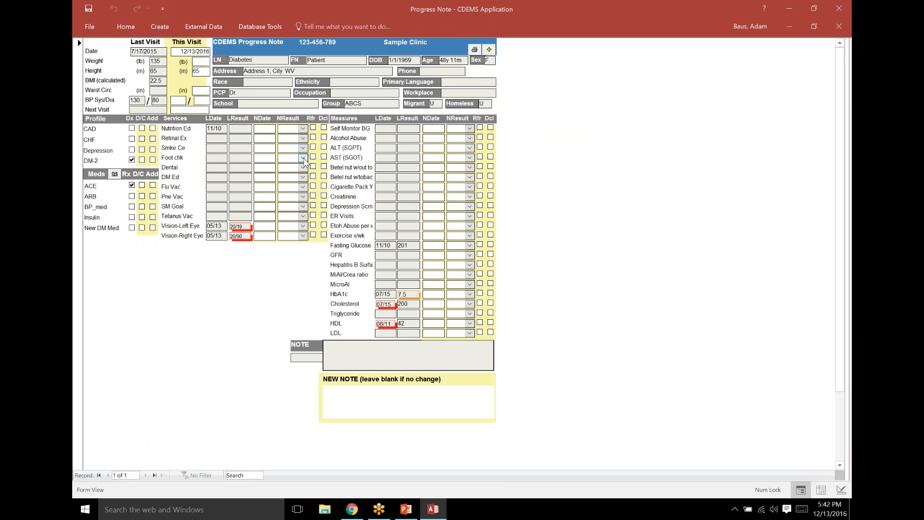
left_click(303, 159)
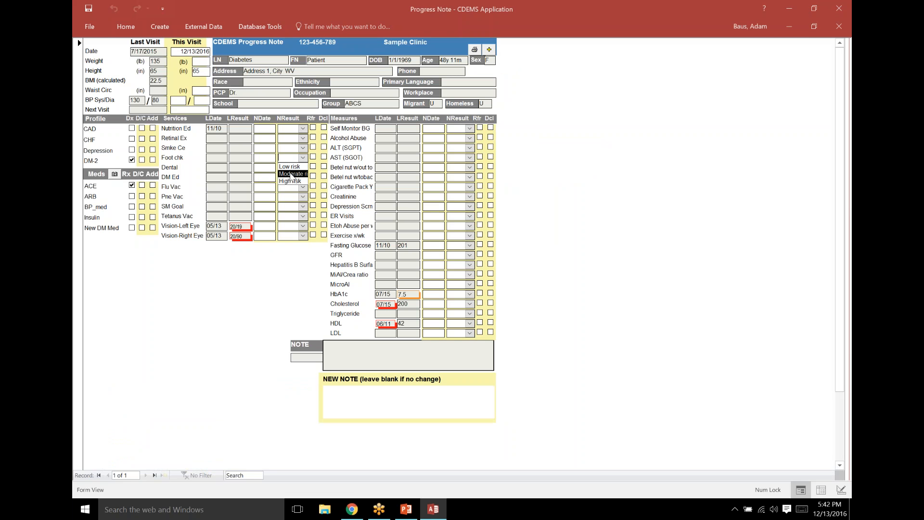
left_click(588, 185)
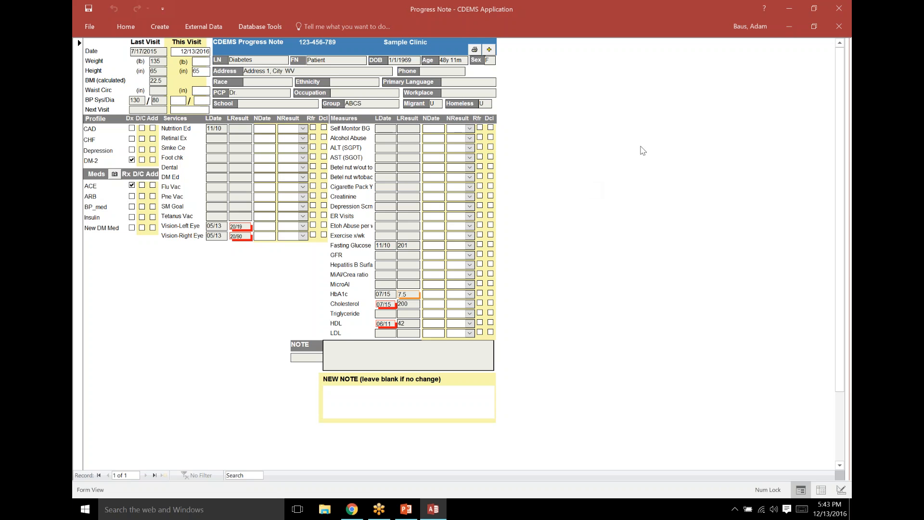
left_click(842, 28)
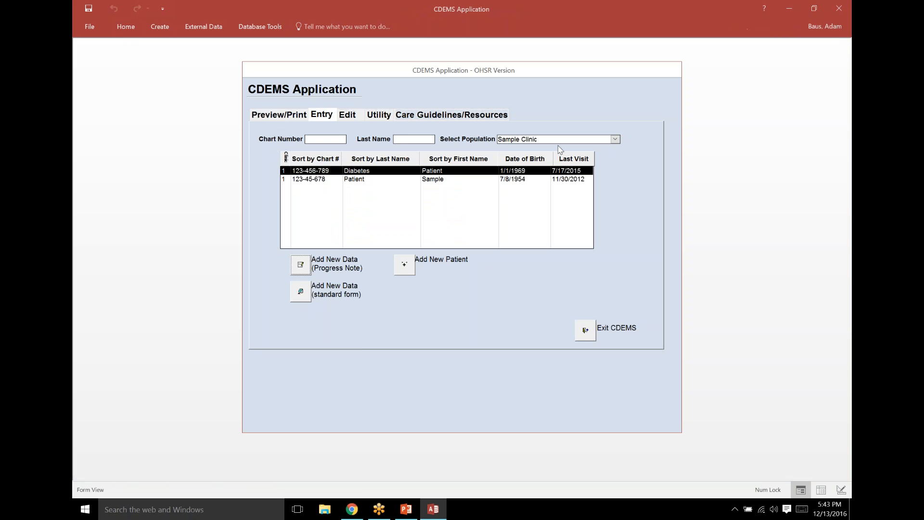
- Open the standard form for adding the selected patient's new data and examine the full list of available health conditions
left_click(303, 294)
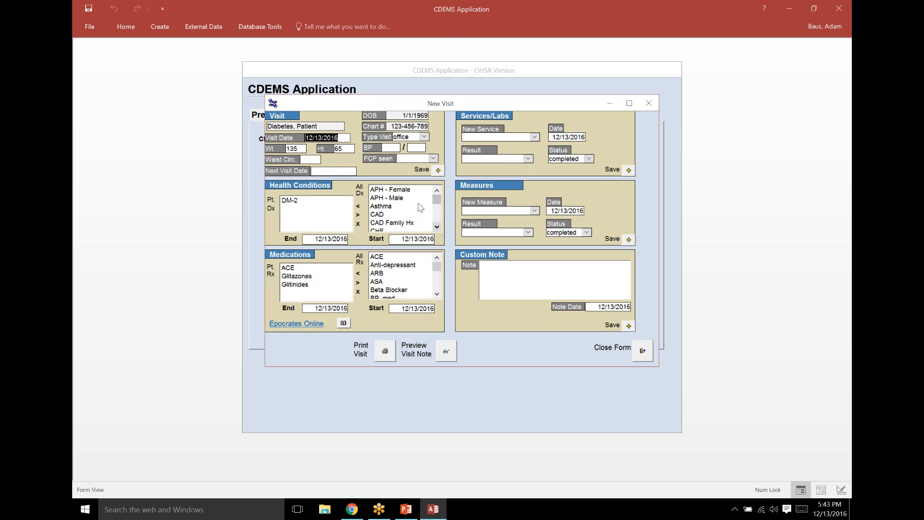
left_click(438, 227)
left_click(437, 227)
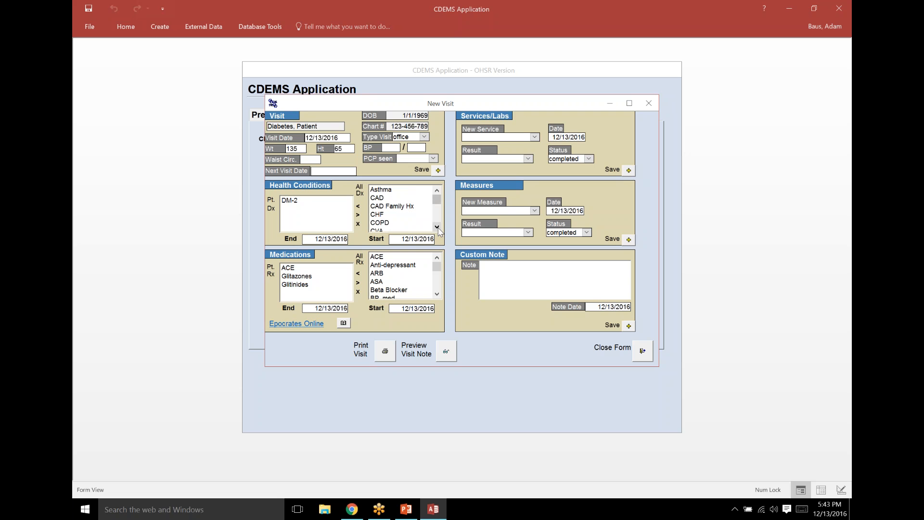
double_click(438, 228)
double_click(437, 228)
double_click(437, 228)
left_click(438, 227)
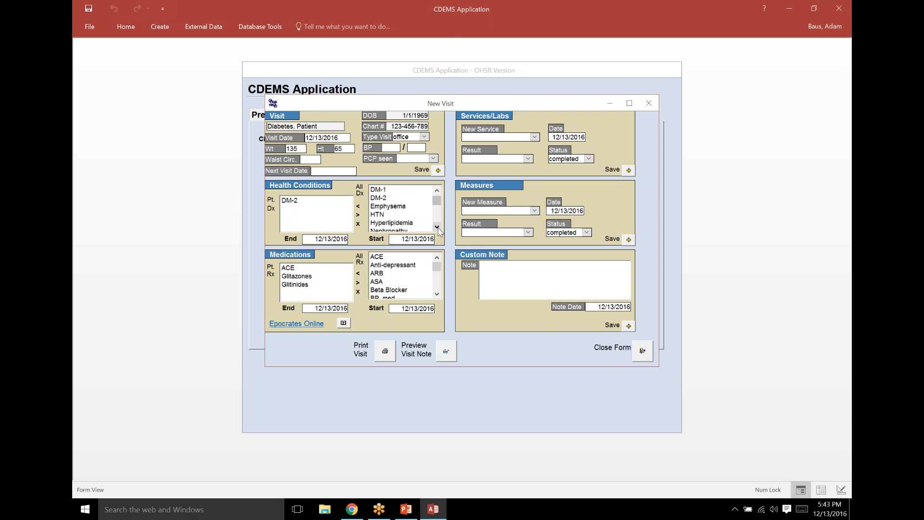
double_click(438, 227)
left_click(438, 228)
double_click(437, 227)
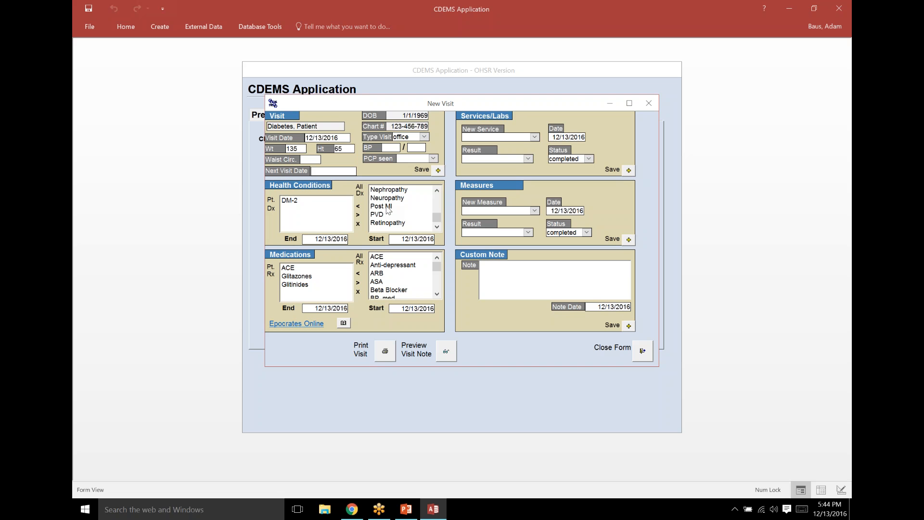
- Examine the available medications and the New Service options on the New Visit form, and close the form
left_click_drag(438, 295, 437, 295)
left_click(438, 295)
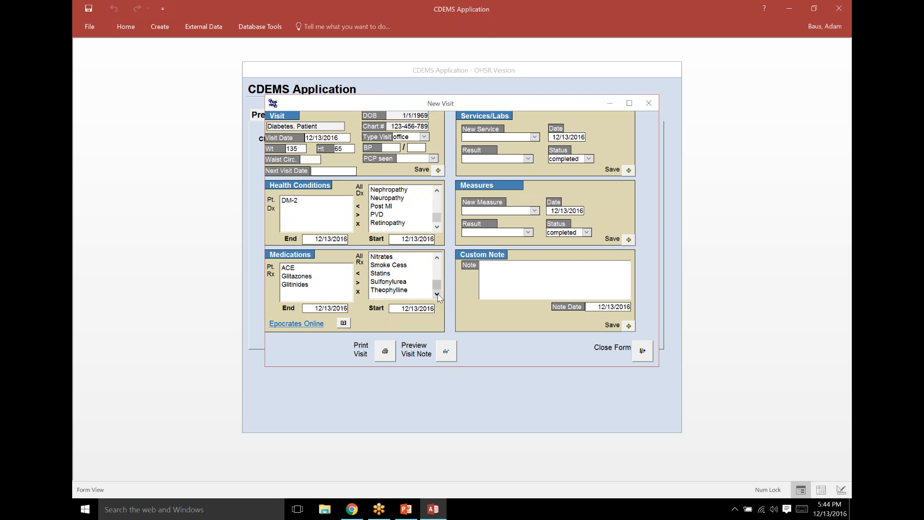
left_click(535, 137)
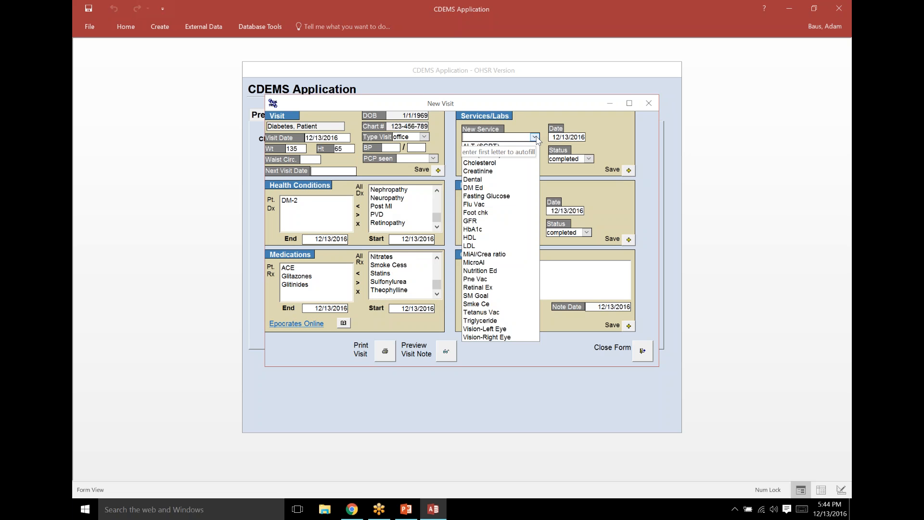
left_click(537, 137)
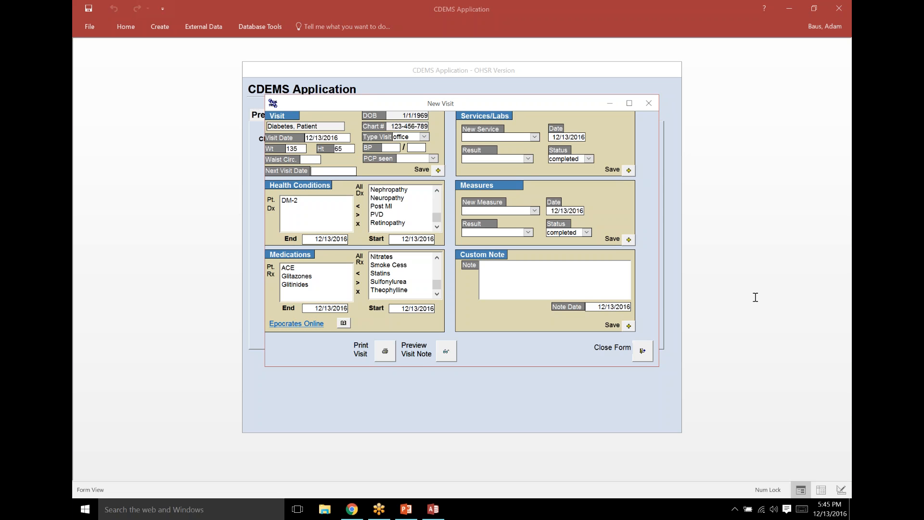
left_click(643, 354)
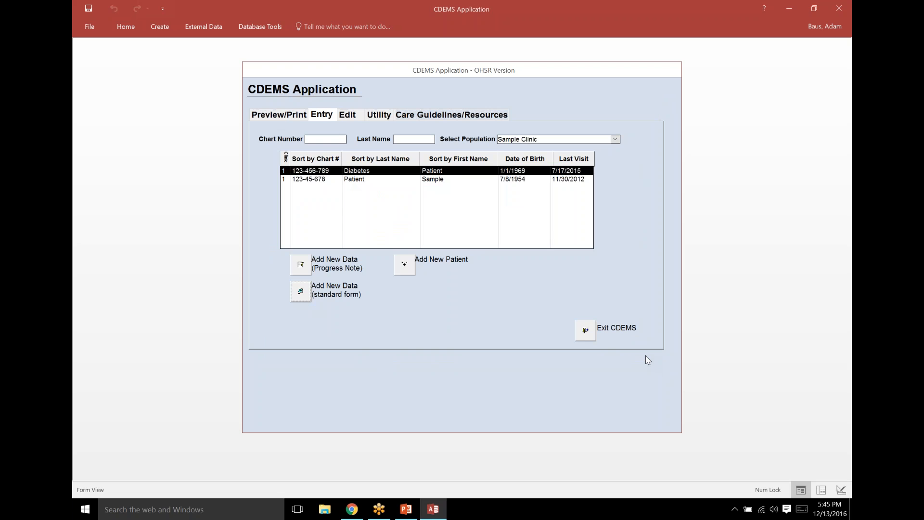